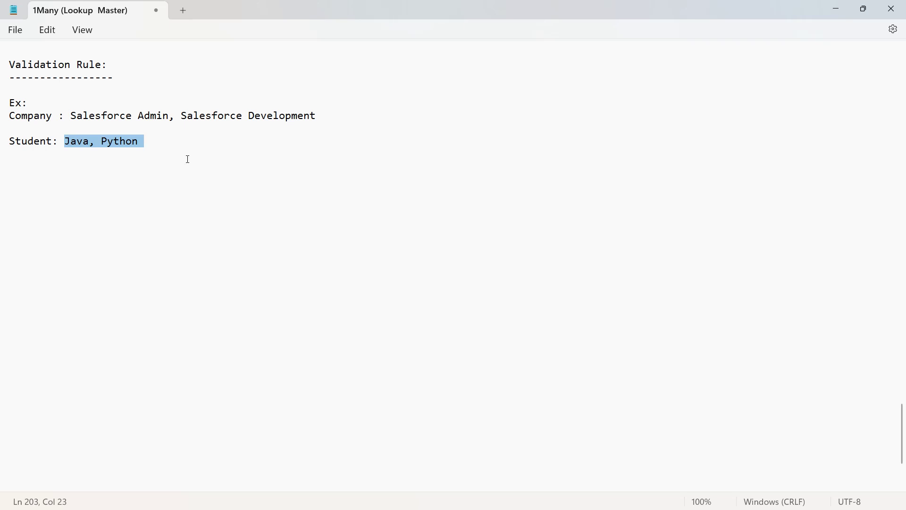
drag(145, 144, 21, 141)
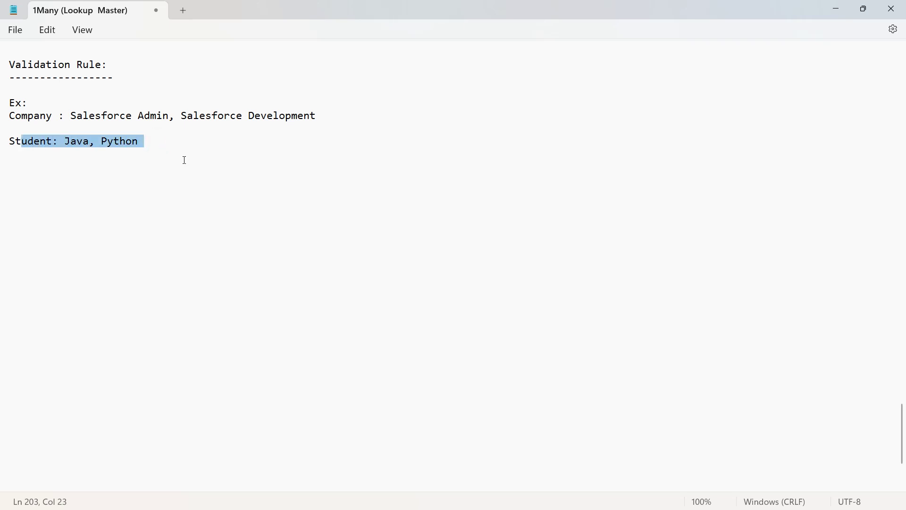
drag(315, 115, 72, 113)
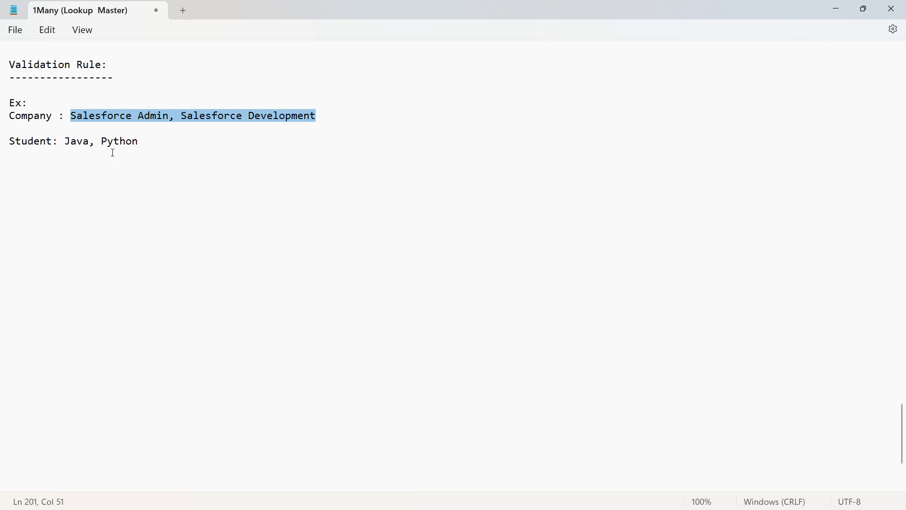
drag(9, 102, 176, 156)
click(181, 152)
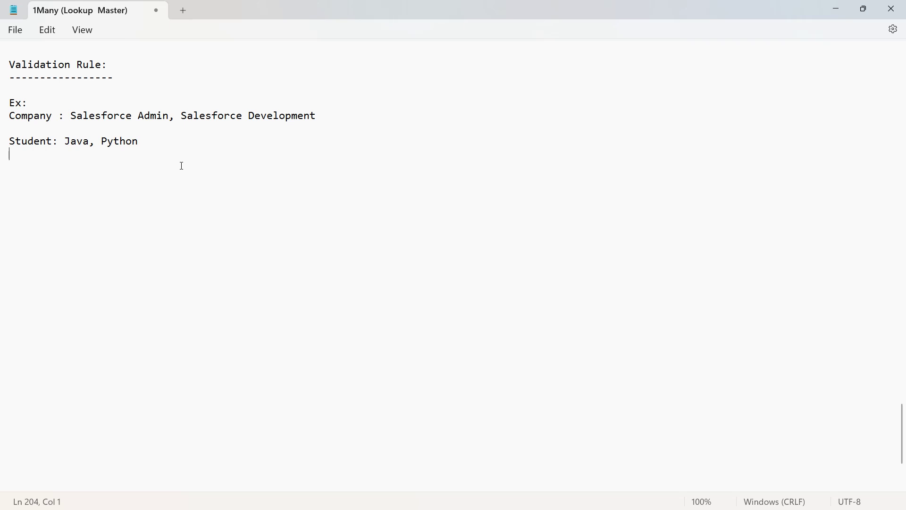
scroll(181, 166, down, 1)
scroll(186, 171, up, 1)
- Add an "Ex2:" heading with a new line under it, below the Student example in the validation rule notes
key(Return)
key(Return)
text(Exa)
key(BackSpace)
text(:)
key(BackSpace)
text(2:)
key(Return)
- Switch to Salesforce in the browser and open the first recent Staff record
key(alt+Tab)
key(F5)
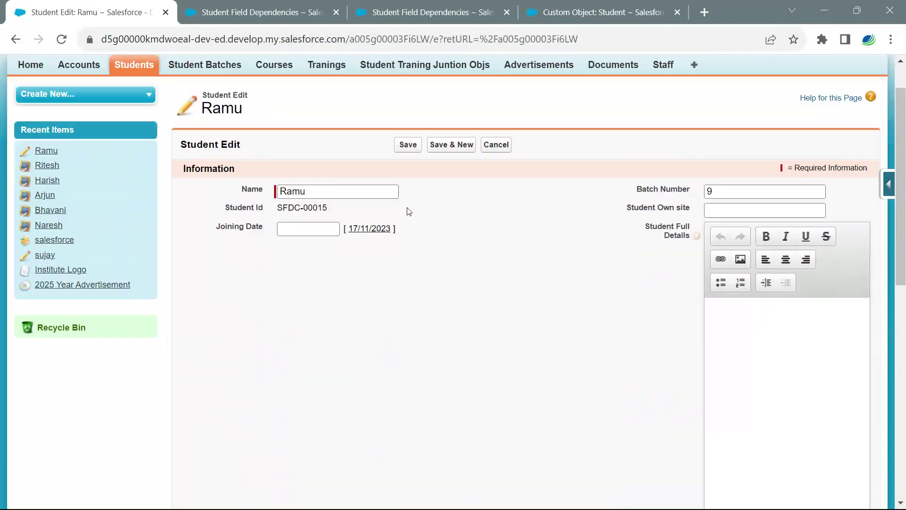
click(150, 117)
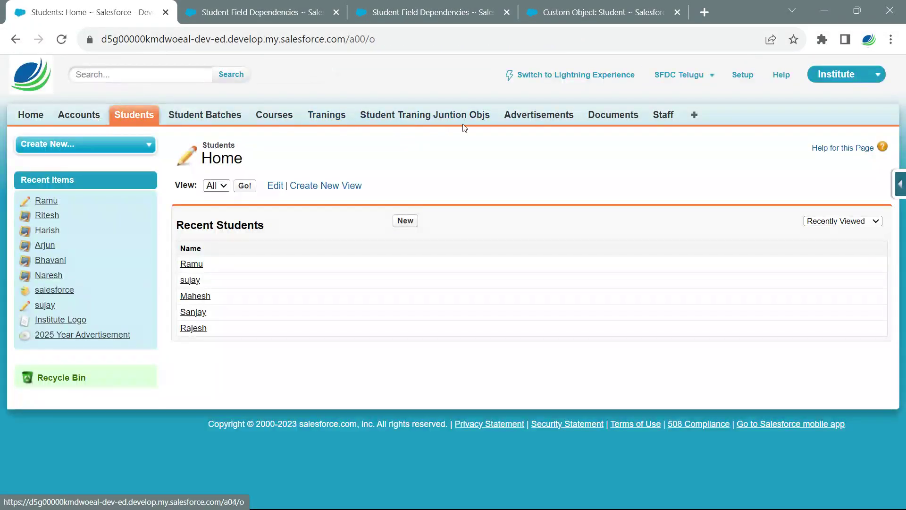
click(665, 119)
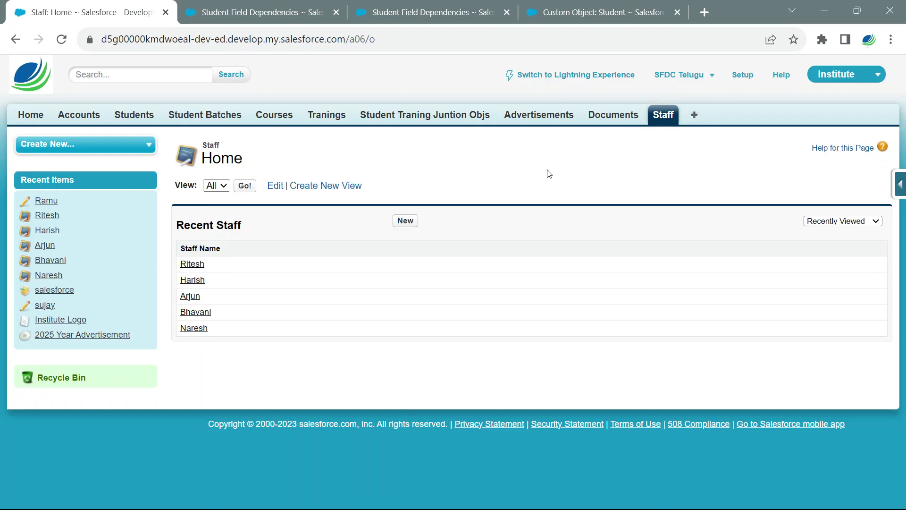
click(191, 265)
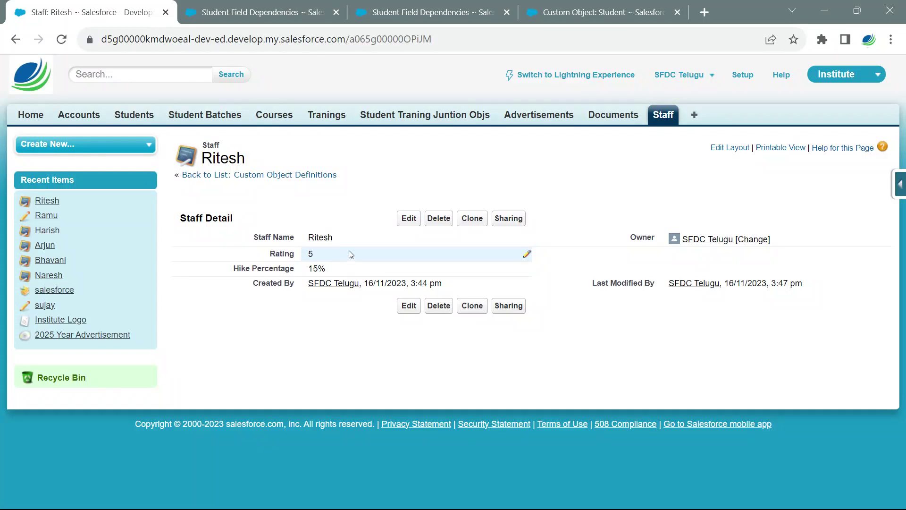
- Edit the staff record, try 52000 as its rating, and clear the entry
click(409, 218)
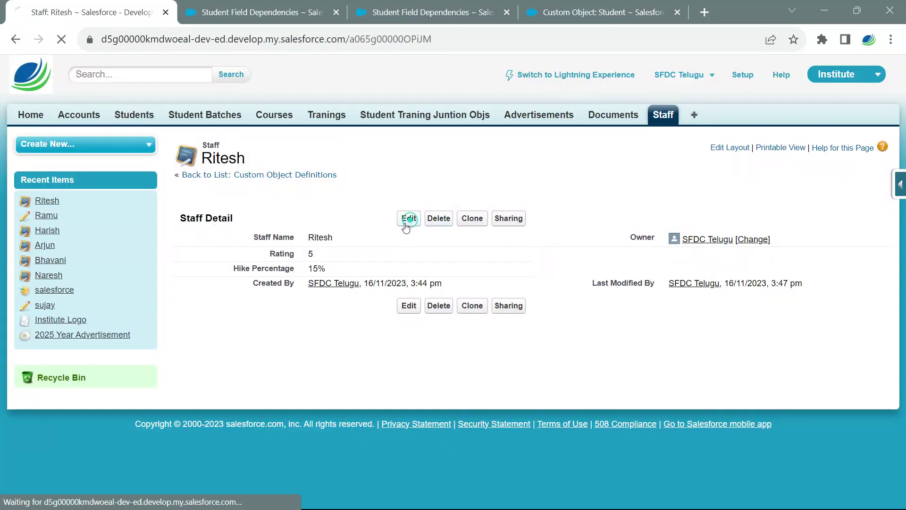
click(349, 263)
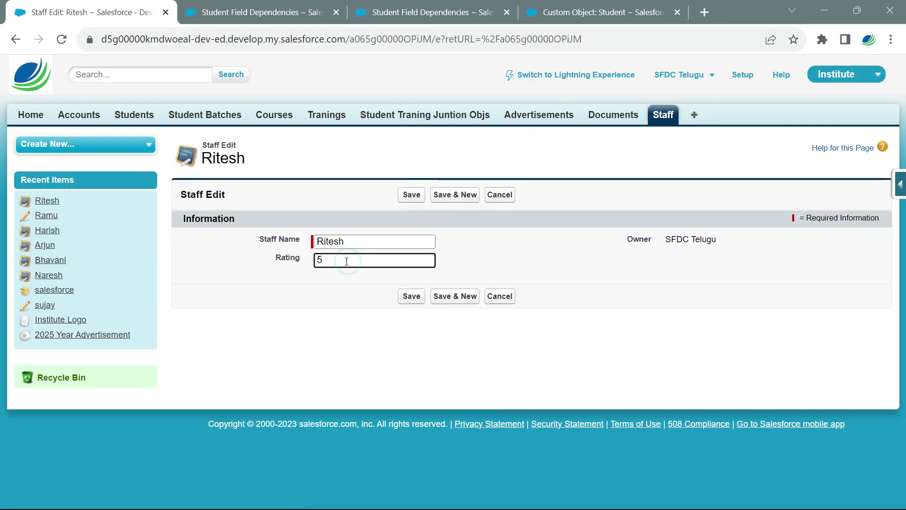
text(52000)
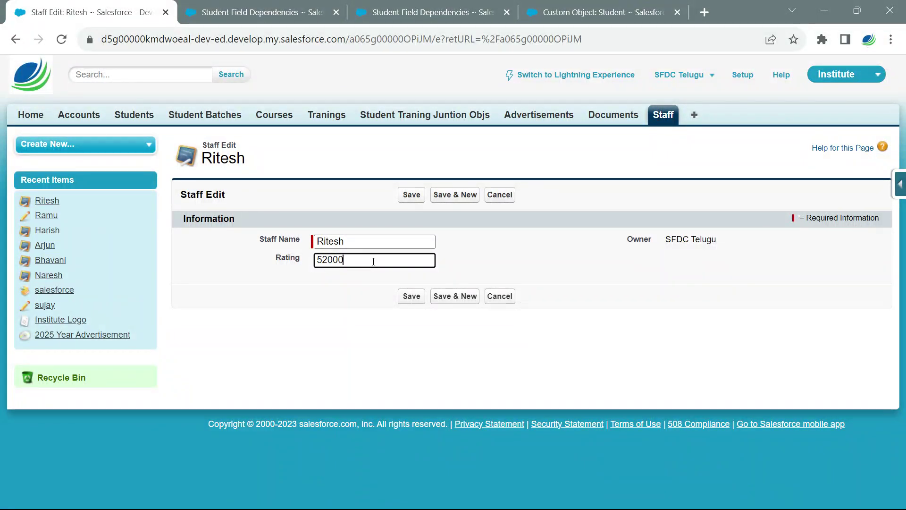
key(BackSpace)
key(BackSpace)
key(BackSpace)
key(BackSpace)
key(BackSpace)
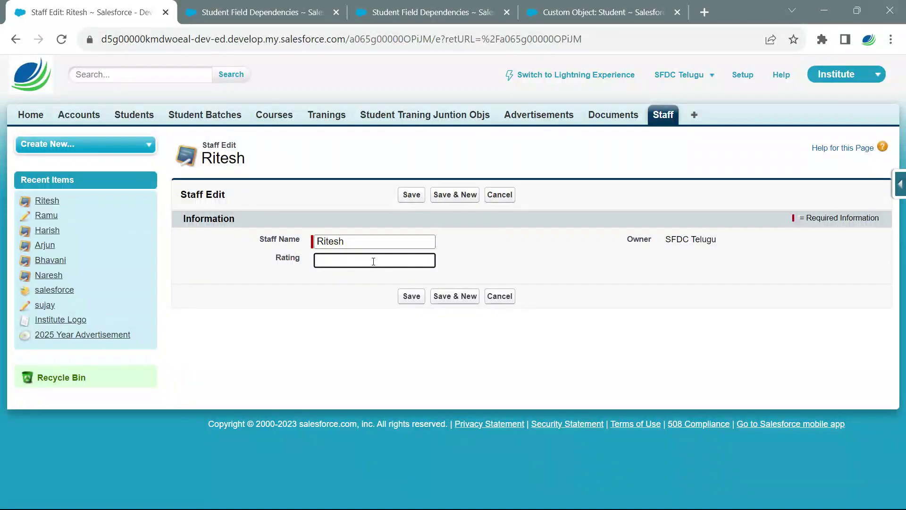
- Try 35000 as the staff record's rating and clear the field again
text(2)
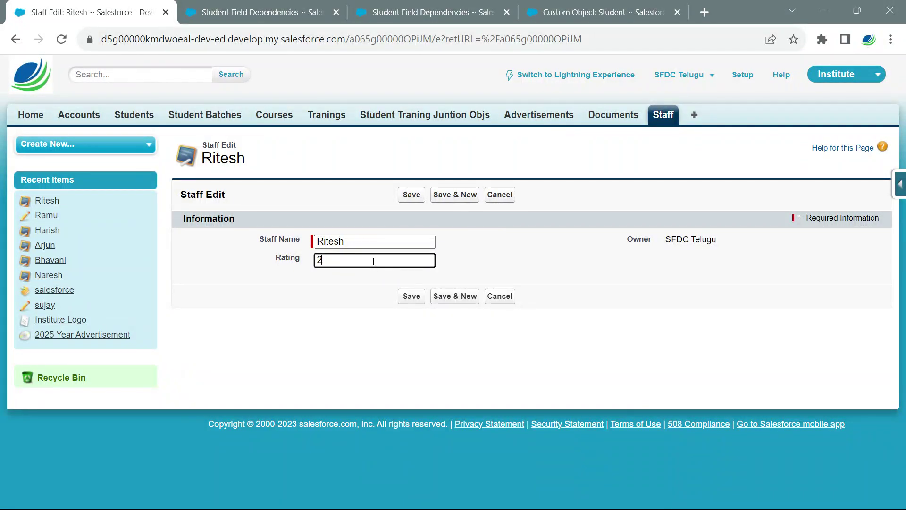
key(BackSpace)
text(35000)
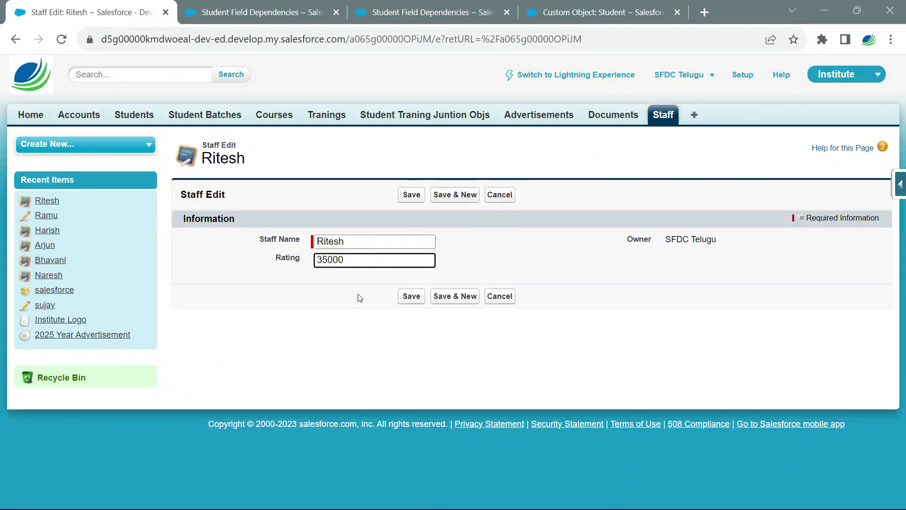
key(BackSpace)
key(BackSpace)
key(BackSpace)
key(BackSpace)
key(BackSpace)
click(334, 293)
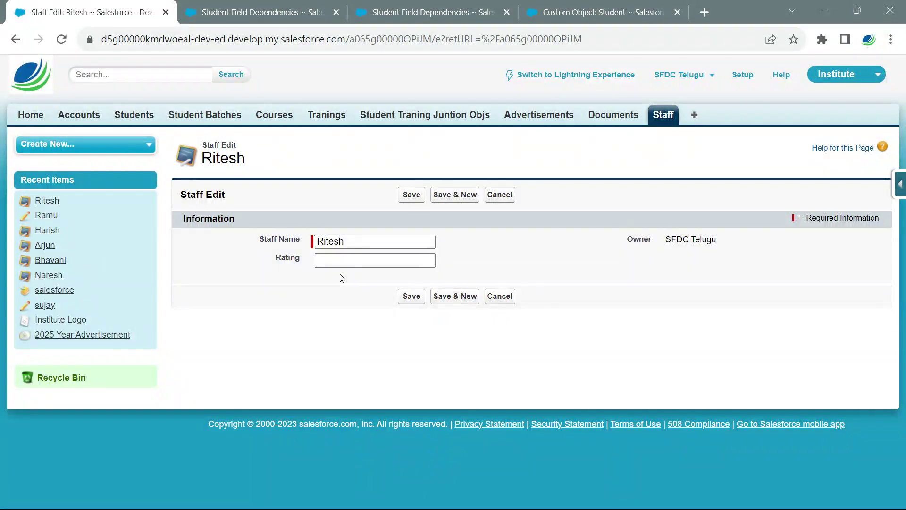
click(352, 261)
click(319, 280)
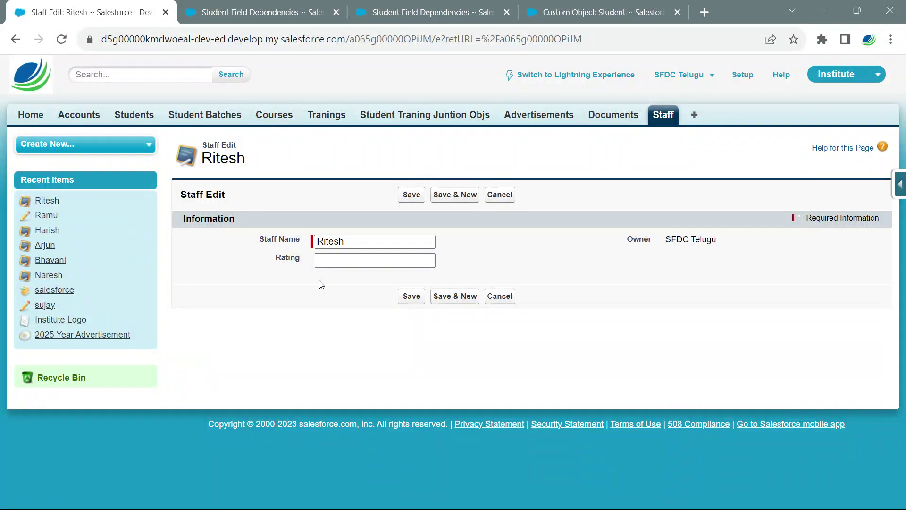
- Switch to Notepad and write "Staff: Select any one object (Staff)" under the Ex2 heading
key(alt+Tab)
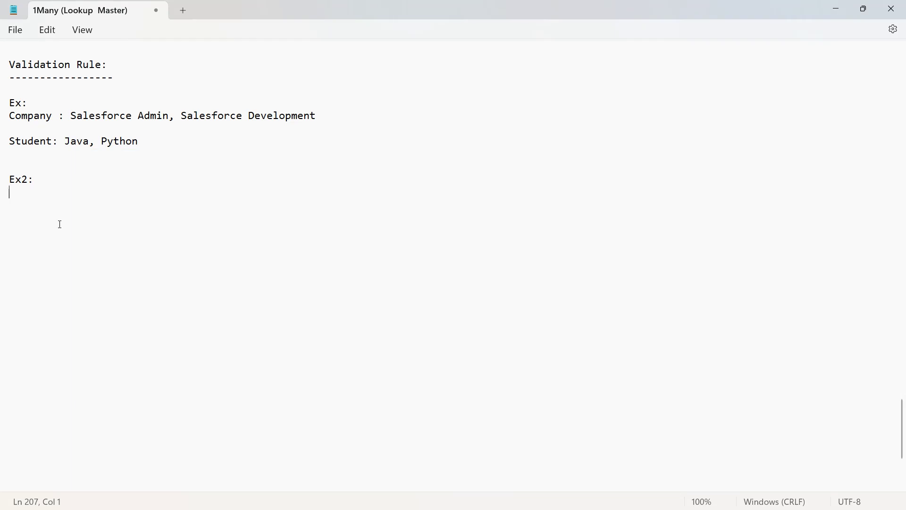
text(Staff: Sec)
text(a)
key(BackSpace)
key(BackSpace)
text(lect any)
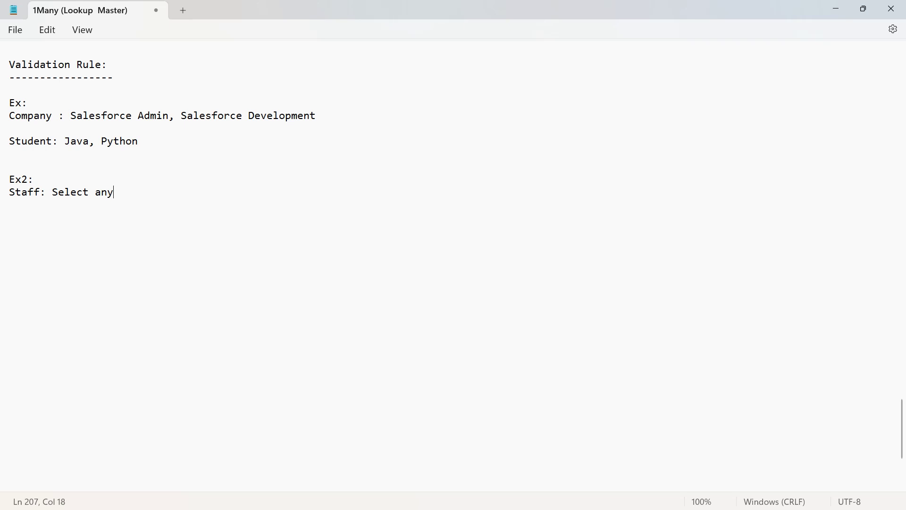
text( one object (Stat)
key(BackSpace)
text(ff))
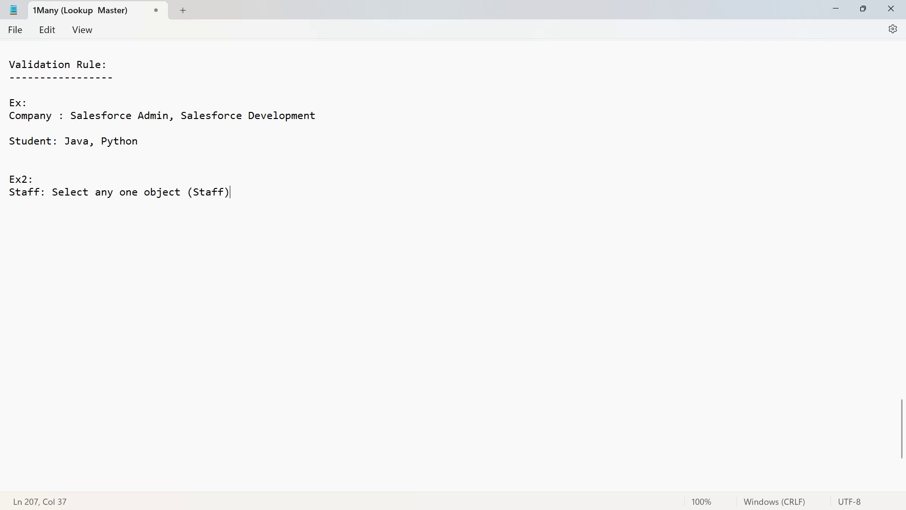
- Add the line "Salaries Hike: 25000;(Currency)" below the Staff line in the notes
key(Return)
text(Salaries Hig)
key(BackSpace)
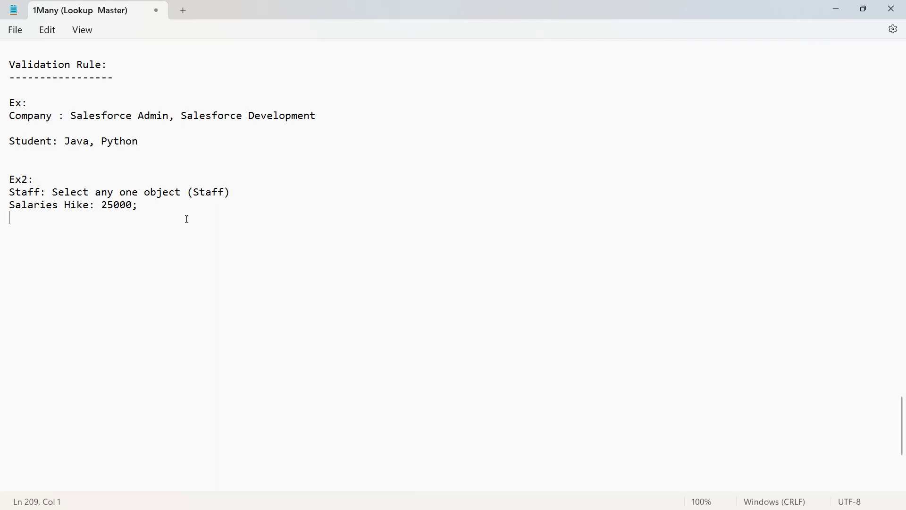
drag(139, 207, 98, 209)
click(156, 209)
drag(212, 205, 7, 207)
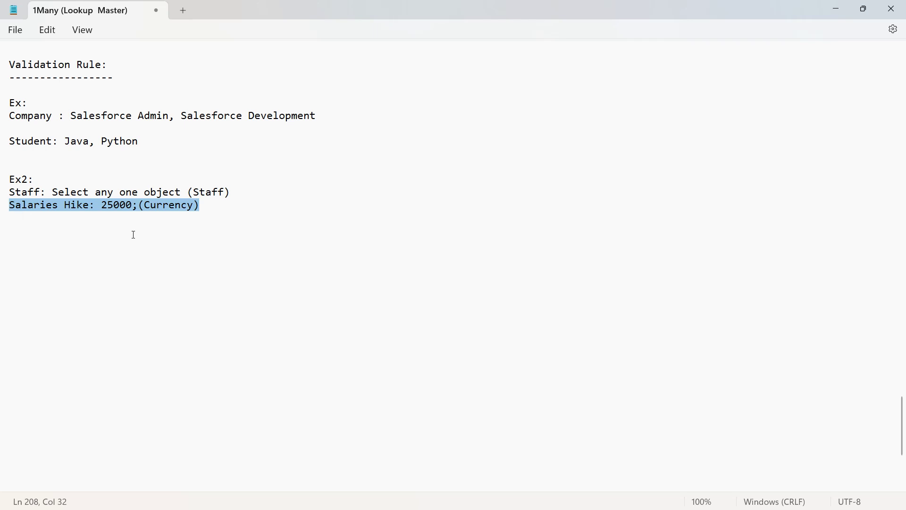
drag(246, 195, 14, 194)
click(188, 222)
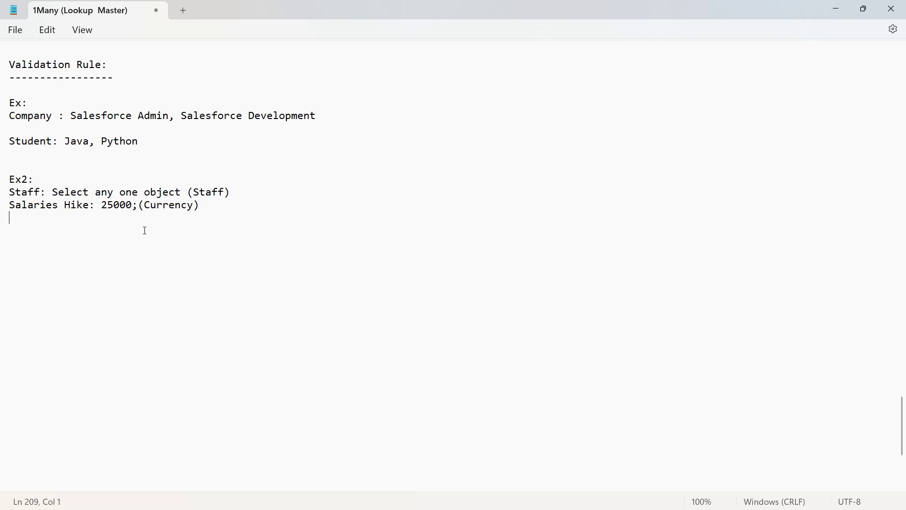
- Switch back to Salesforce and open a blank new Staff record to examine its available fields
key(alt+Tab)
click(662, 115)
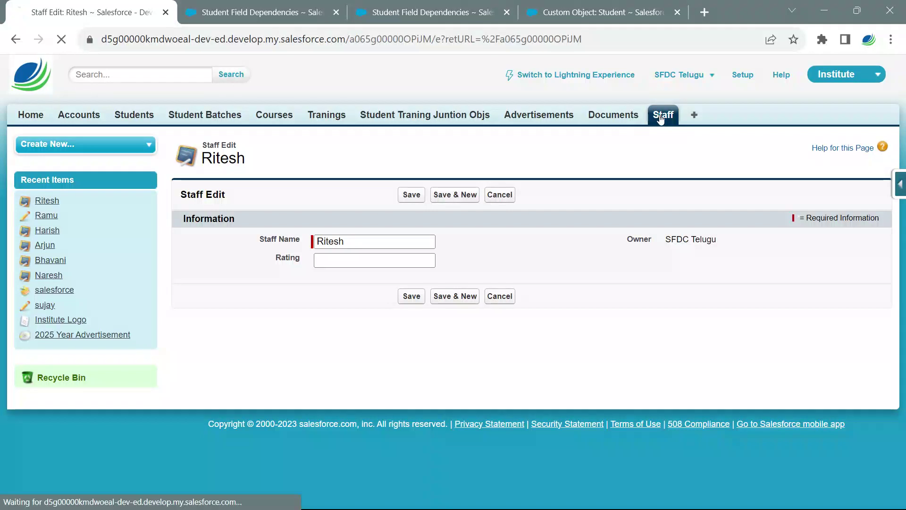
click(407, 222)
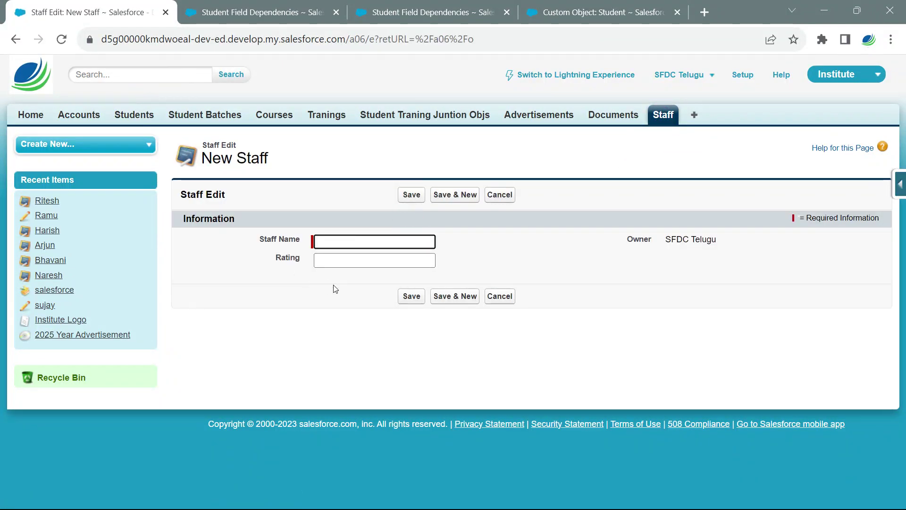
click(324, 260)
click(318, 281)
click(322, 260)
click(321, 282)
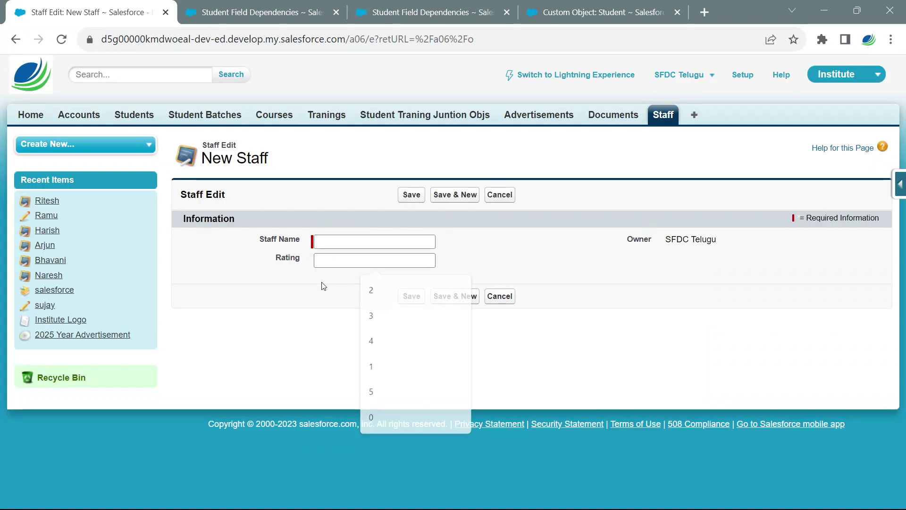
- Open the Staff object's custom fields and relationships in setup
click(899, 188)
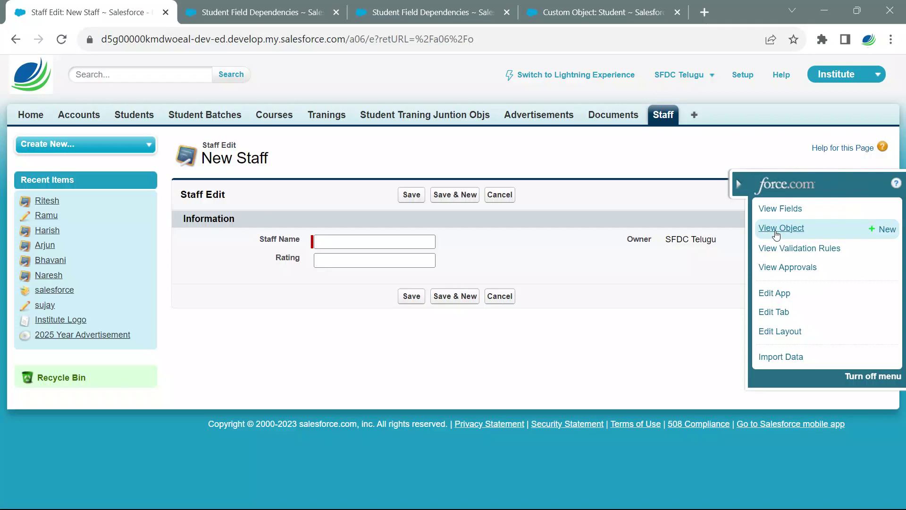
click(783, 213)
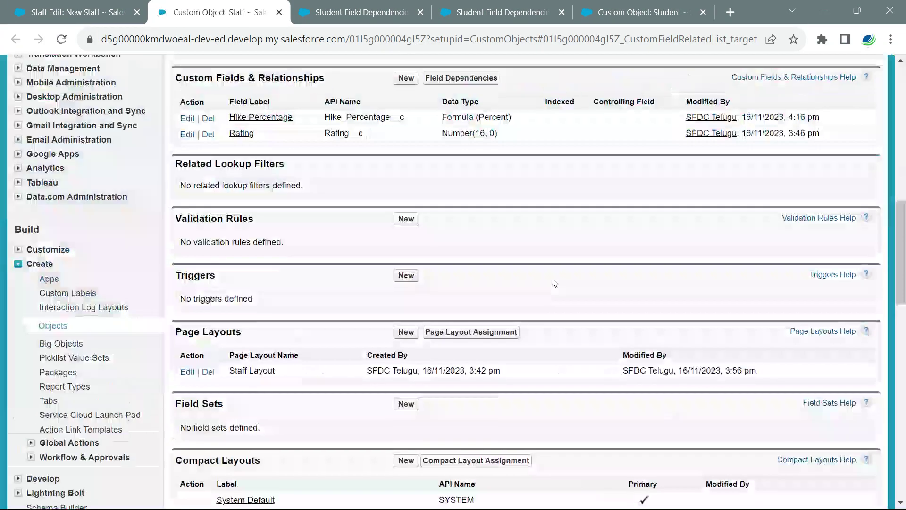
scroll(492, 259, up, 2)
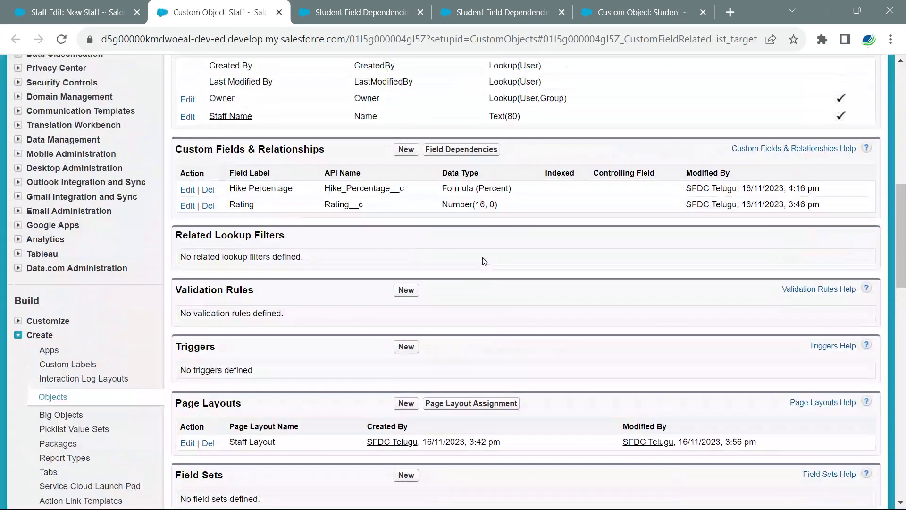
- Start a new custom field on the Staff object with the Currency data type and proceed to its details
click(406, 150)
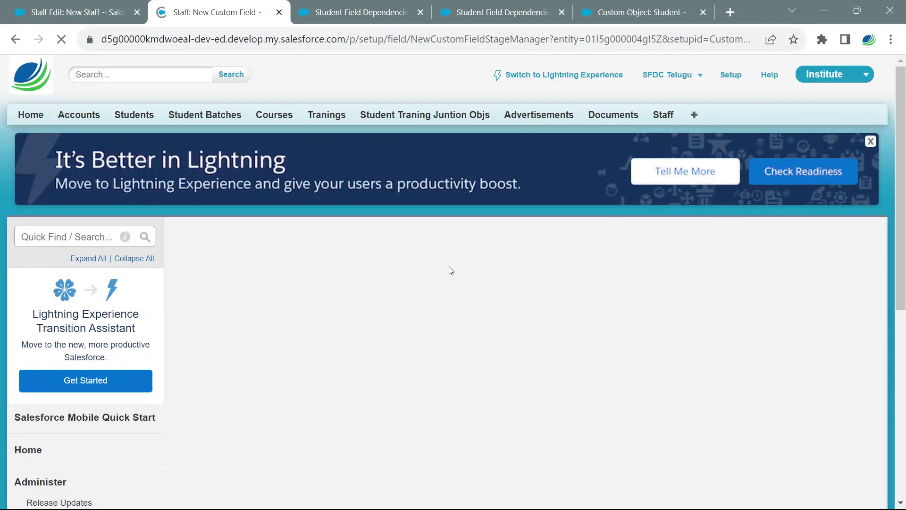
scroll(299, 317, down, 6)
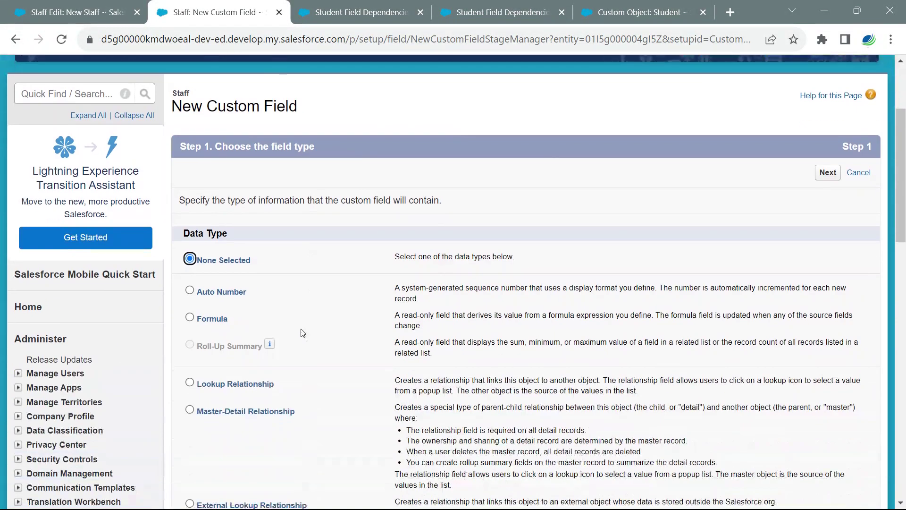
scroll(299, 317, down, 2)
click(210, 346)
scroll(231, 352, down, 3)
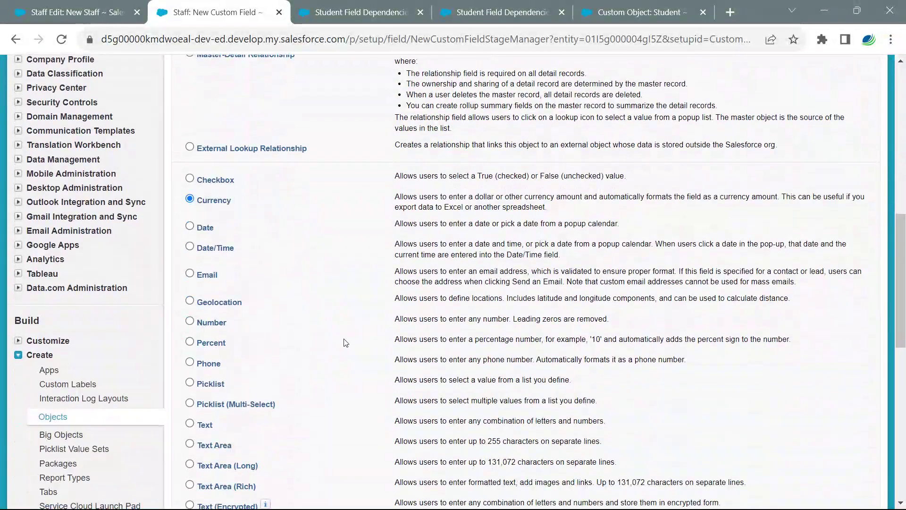
scroll(197, 255, down, 3)
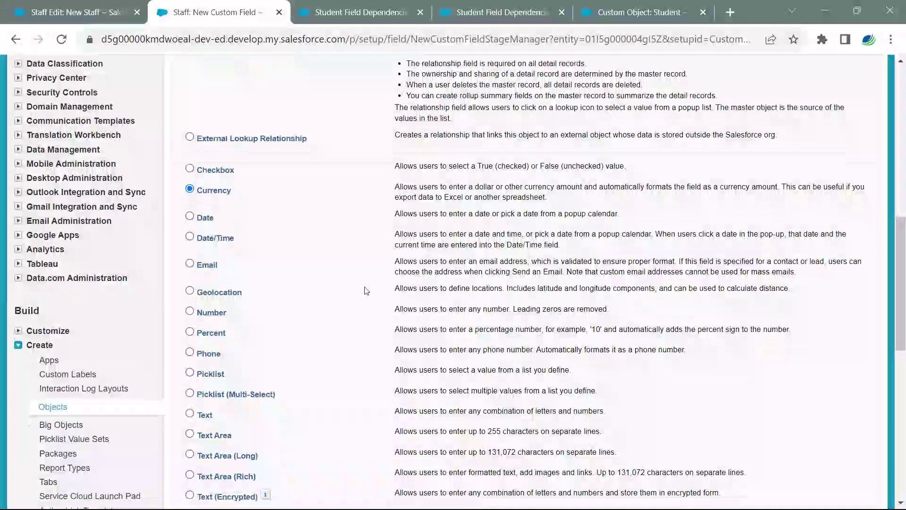
click(827, 439)
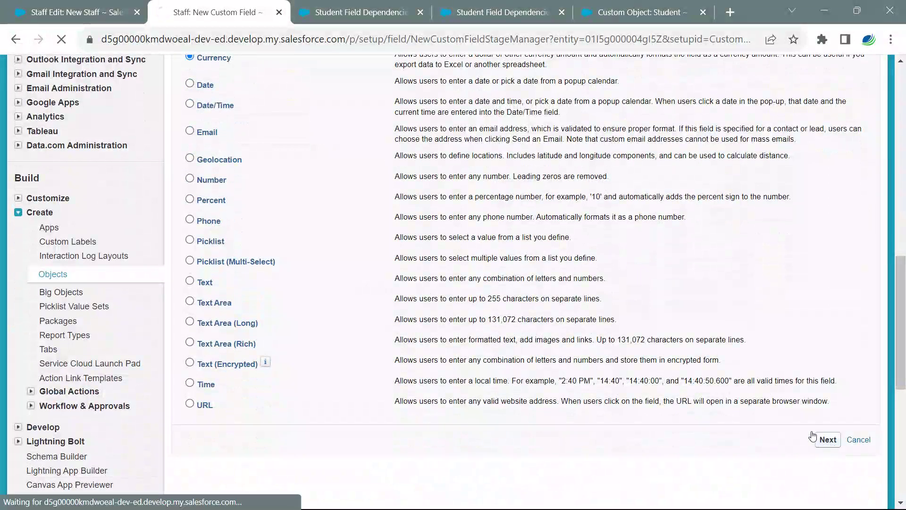
- Set the currency field's label to Hike Amount, its length to 16 and its decimal places to 2
scroll(411, 302, down, 5)
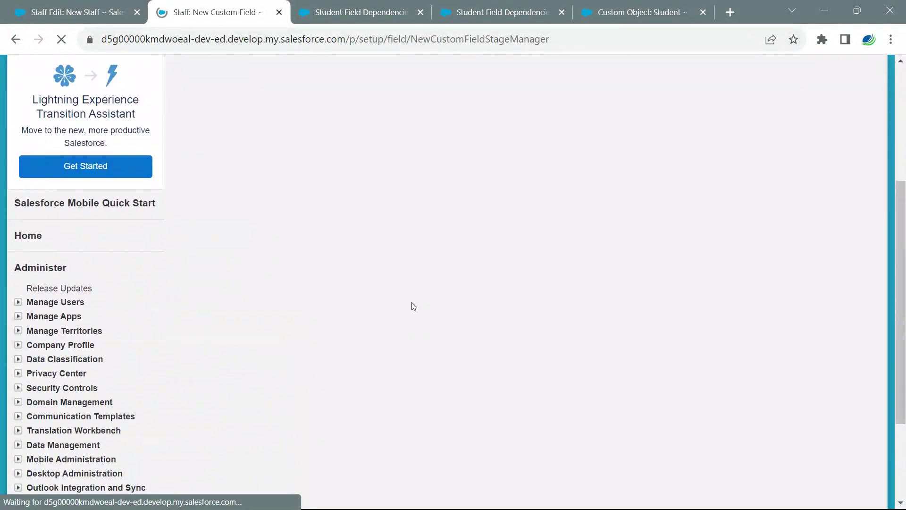
click(340, 131)
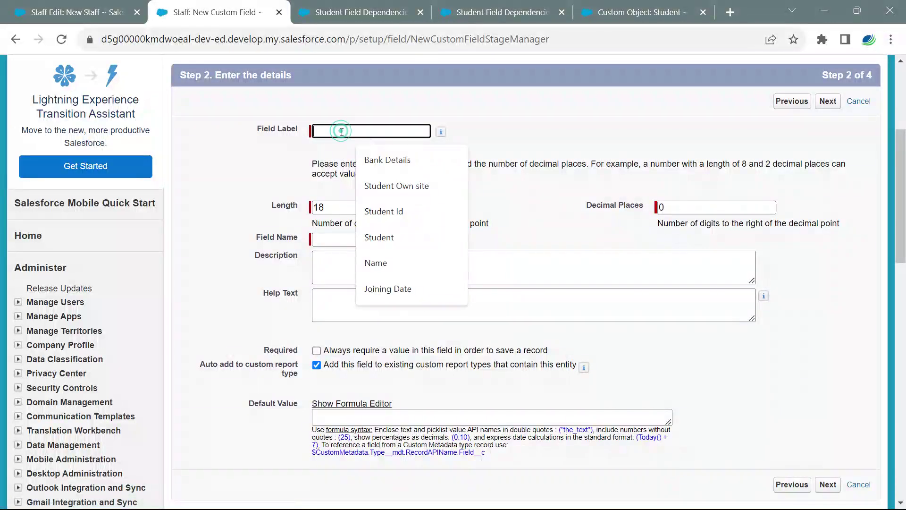
text(H)
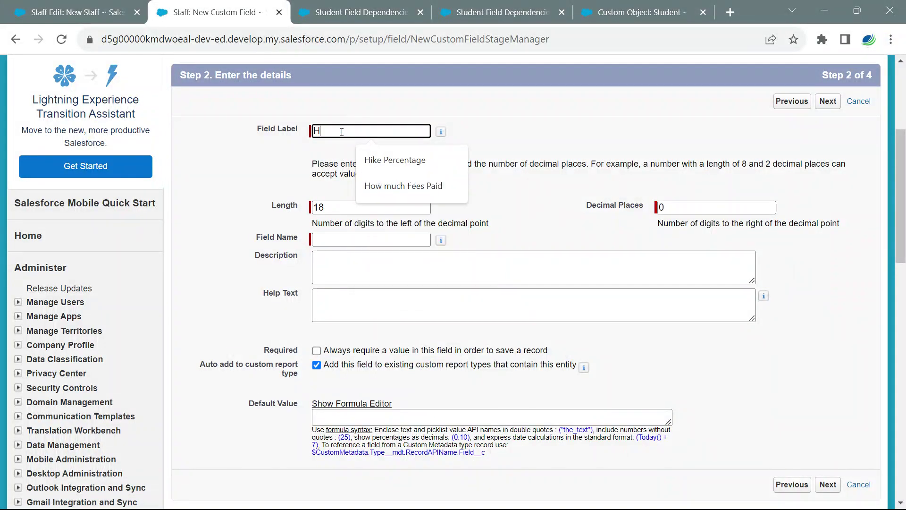
text(ike Amount)
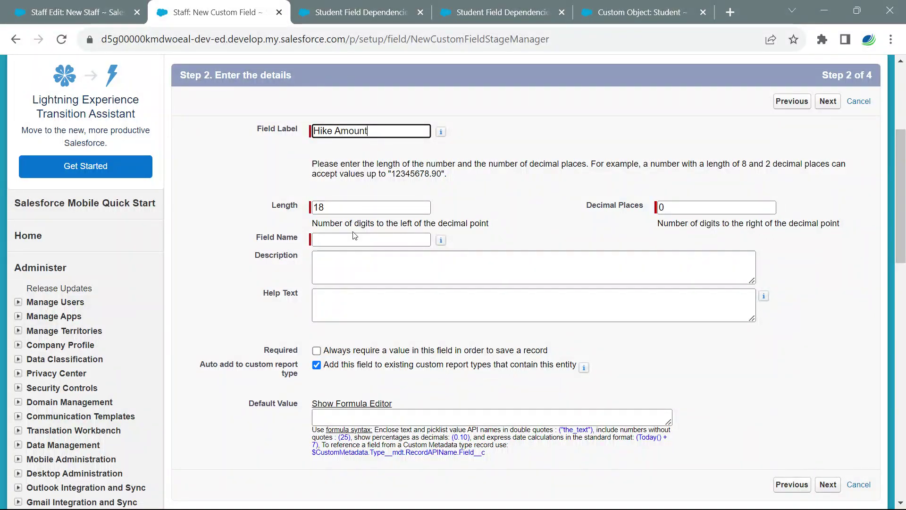
click(352, 205)
key(BackSpace)
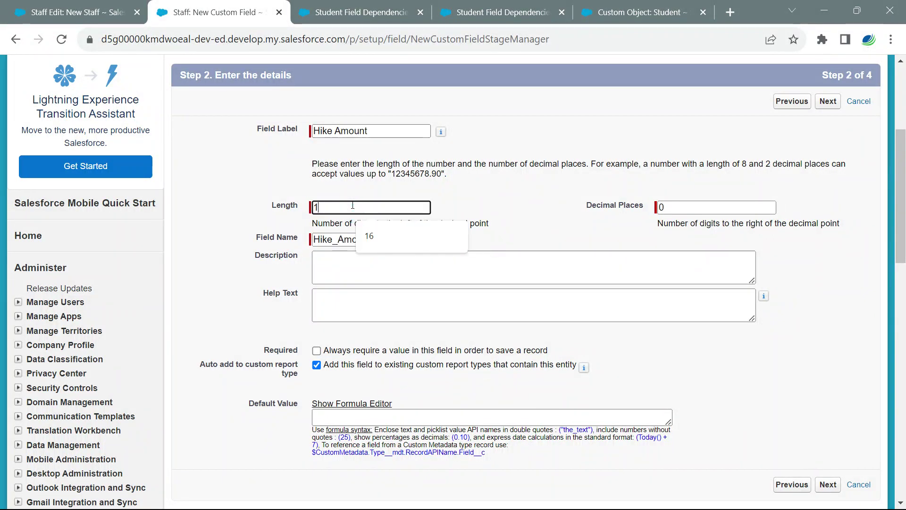
text(6)
click(704, 208)
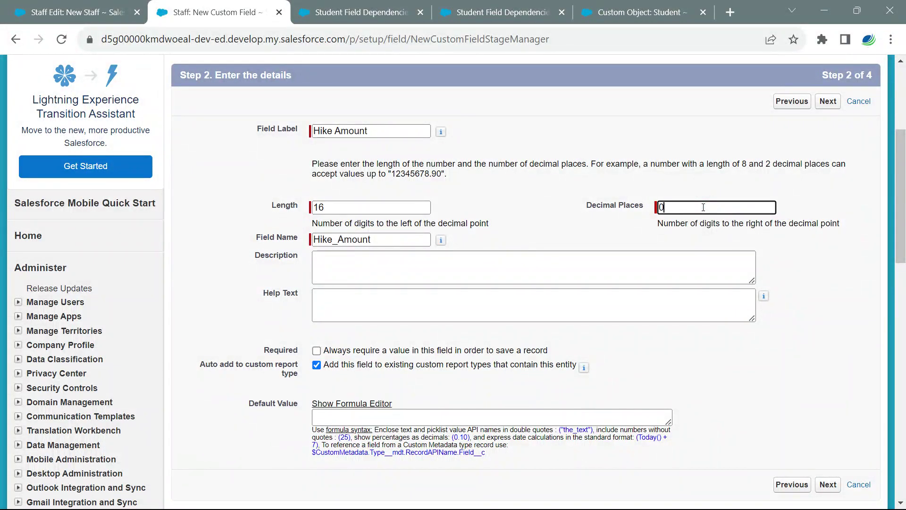
double_click(702, 207)
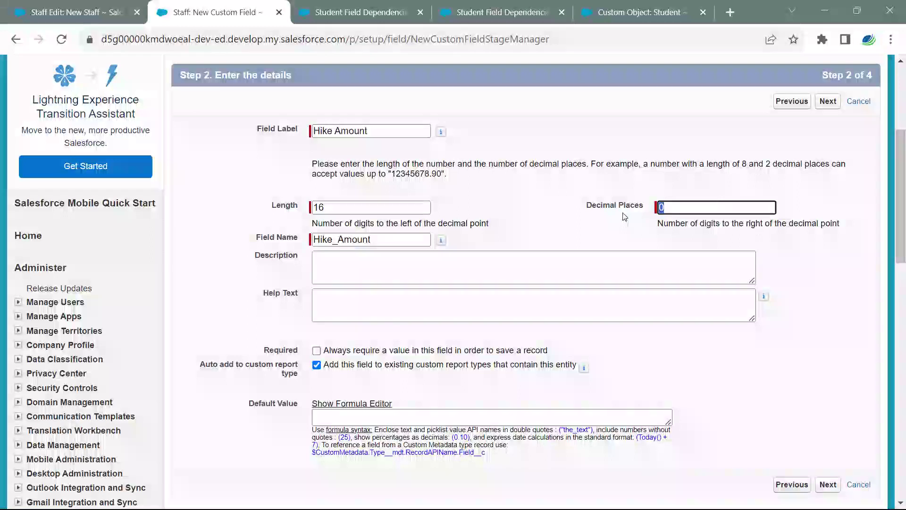
text(2)
click(569, 231)
scroll(497, 296, down, 3)
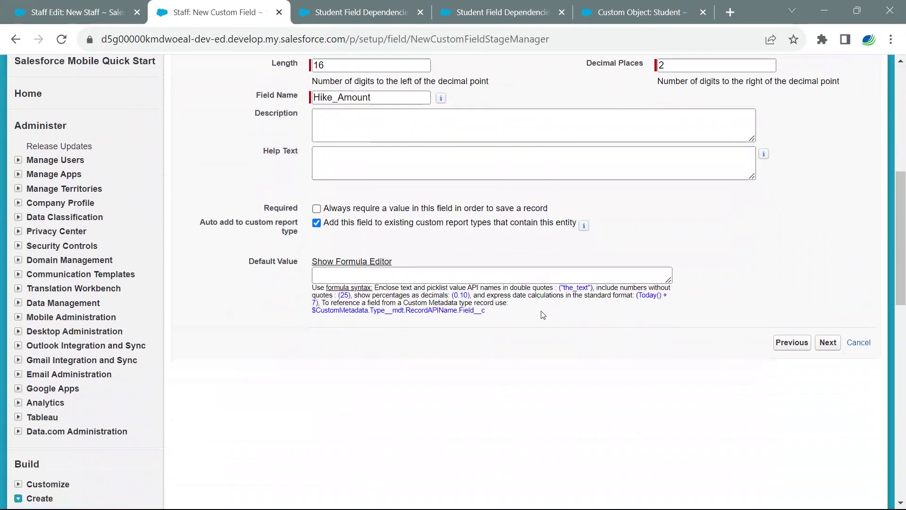
- Accept the default field-level security, keep the field on the Staff Layout, and save it
click(828, 342)
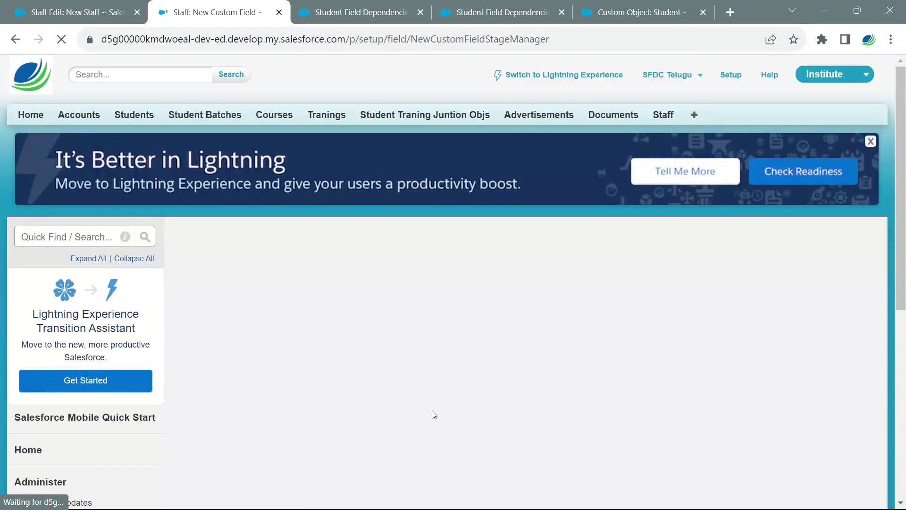
scroll(384, 350, down, 4)
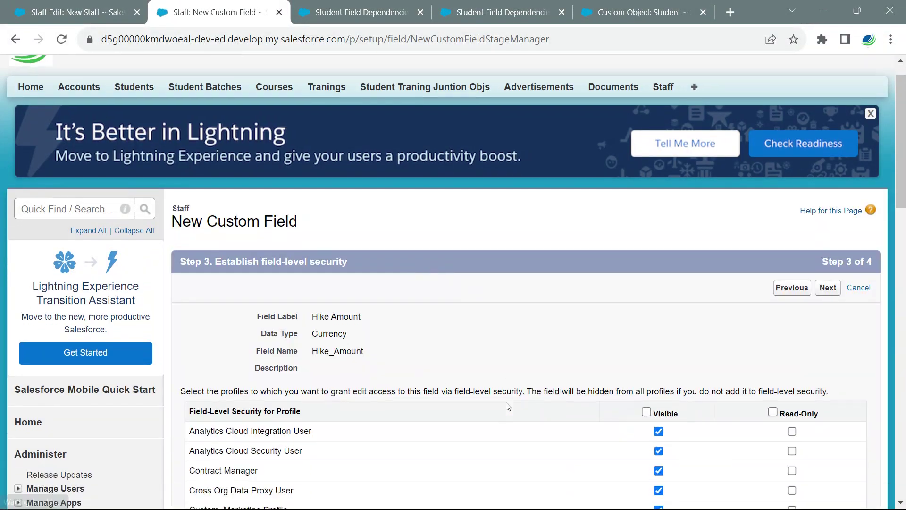
scroll(593, 365, up, 1)
click(828, 172)
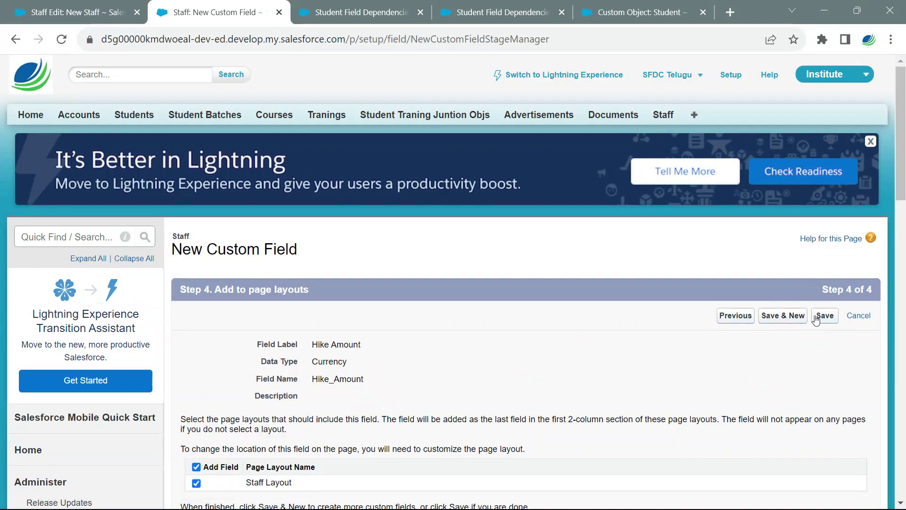
click(820, 317)
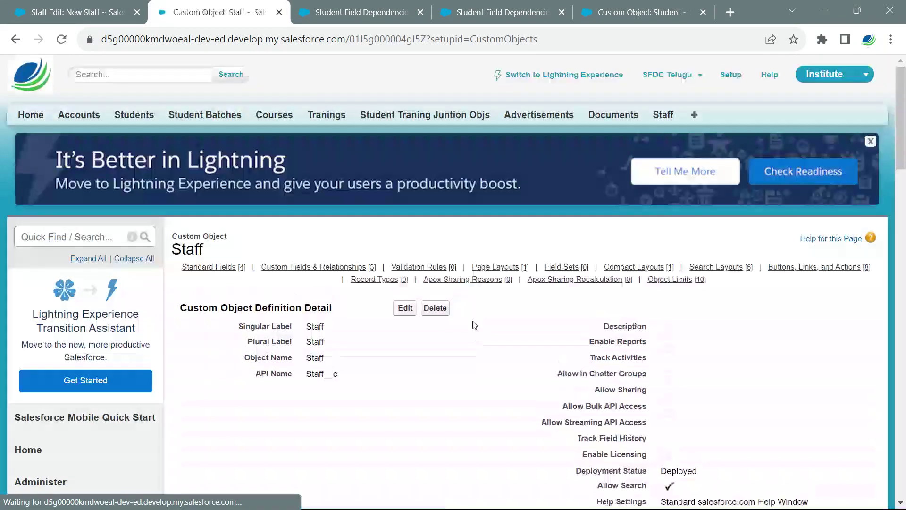
- Review the Staff object's custom fields, and close the leftover Student browser tabs
scroll(516, 388, down, 7)
scroll(517, 388, down, 2)
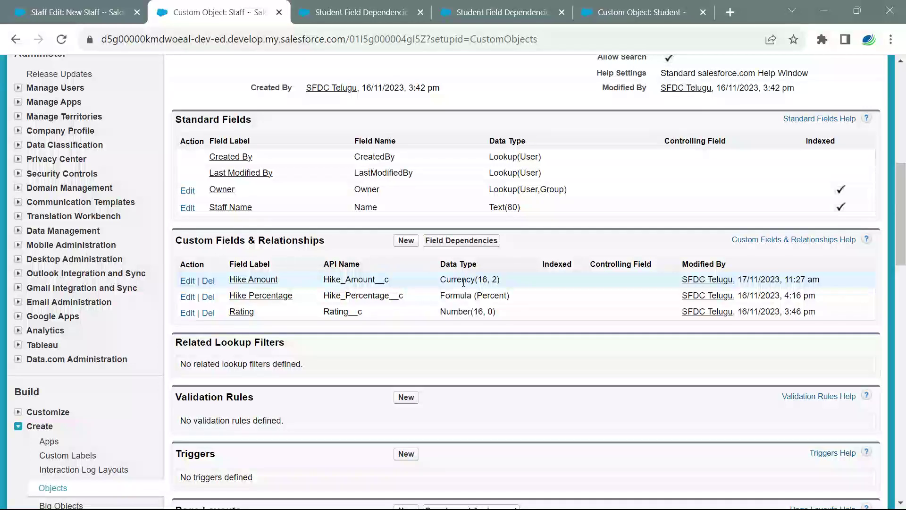
scroll(470, 296, up, 1)
scroll(470, 295, up, 4)
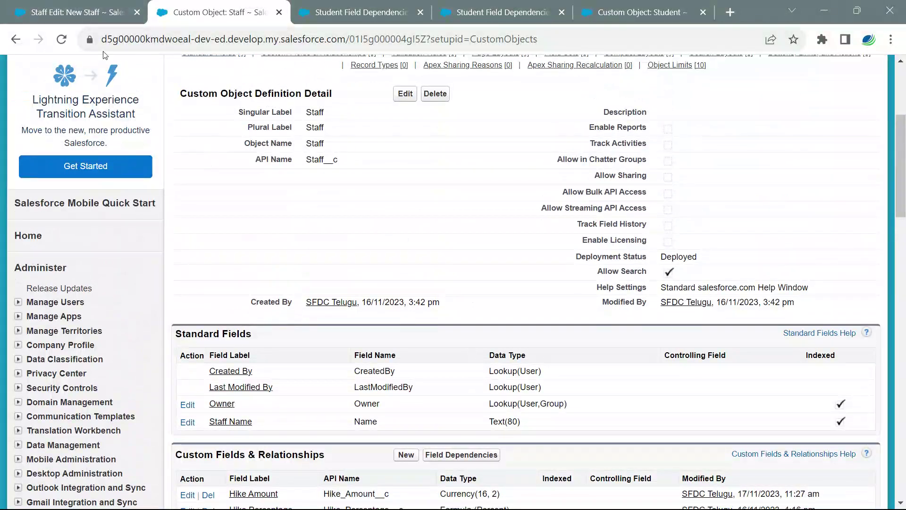
click(420, 12)
click(421, 12)
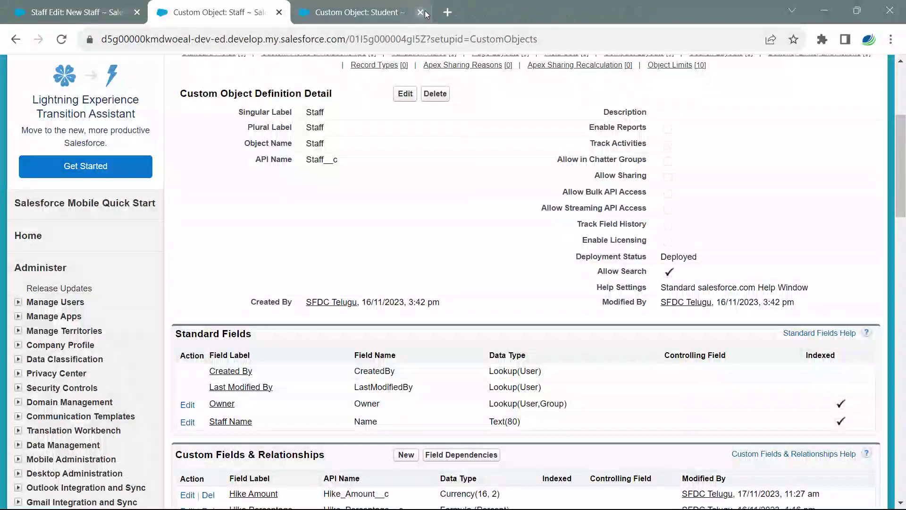
- Return to the new Staff record form and reload it to examine the Hike Amount field
click(85, 12)
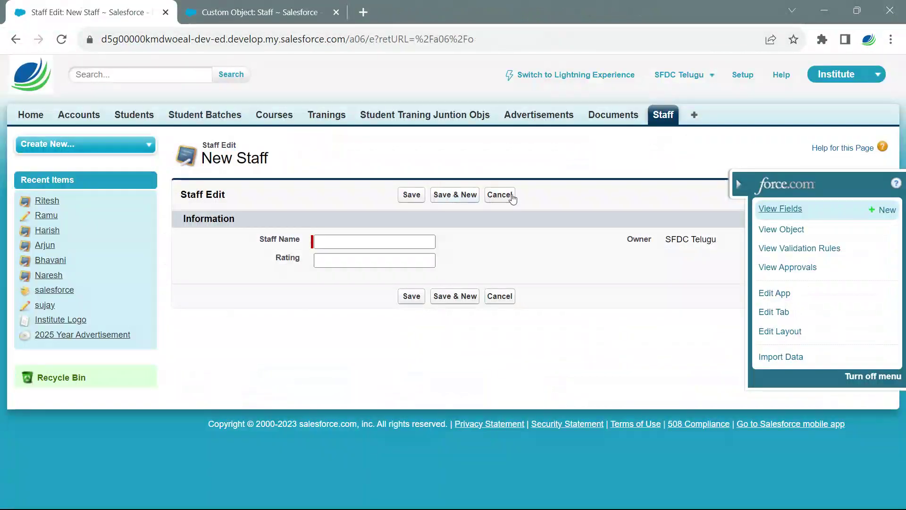
click(660, 120)
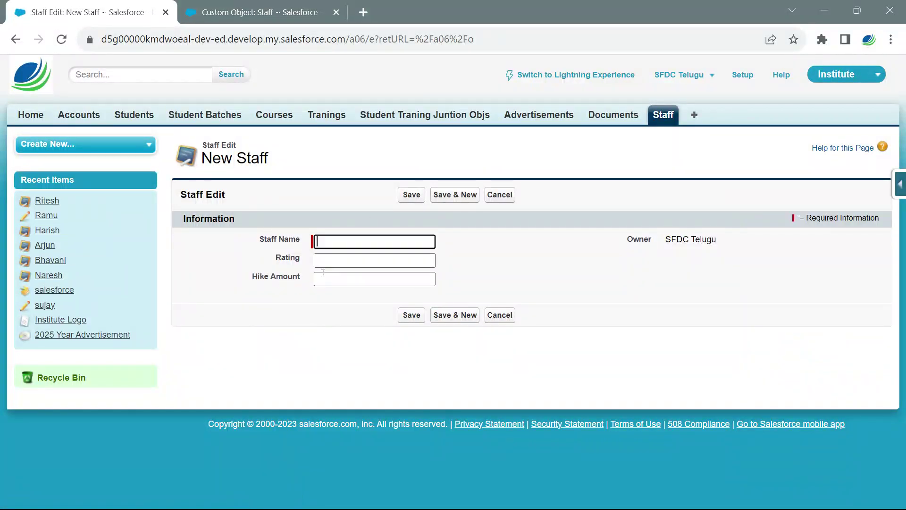
click(333, 279)
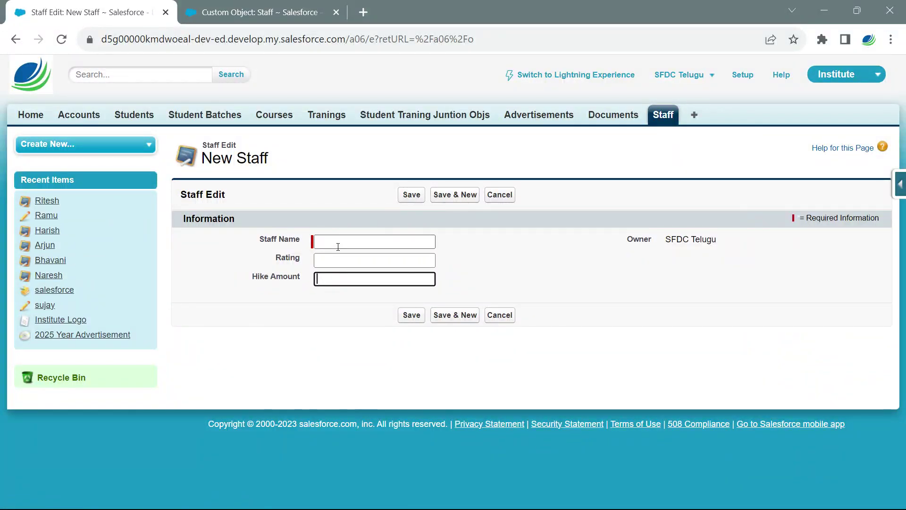
- Open the first recent Staff record, set its Hike Amount to 35000 and save it
click(663, 117)
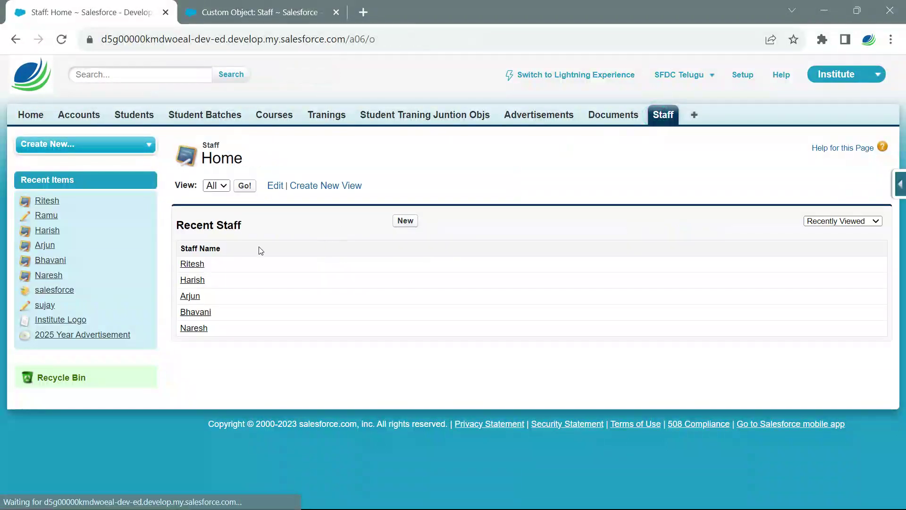
click(190, 265)
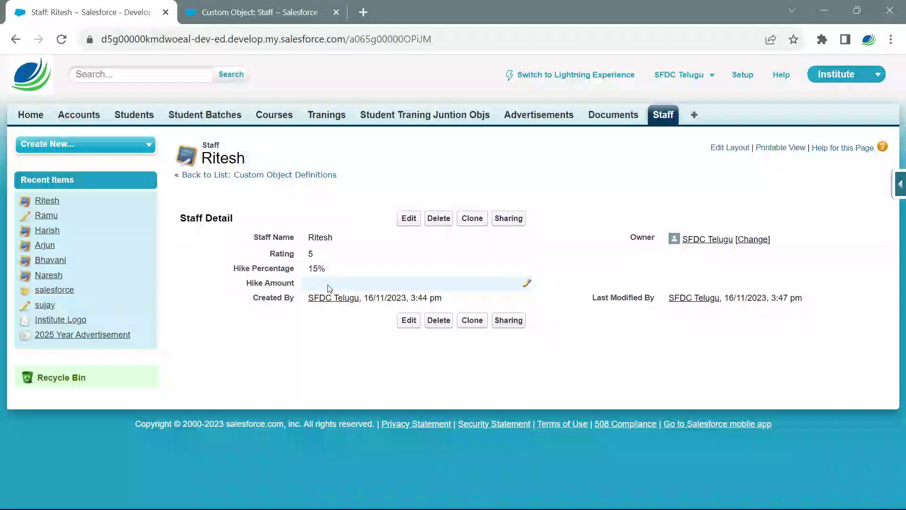
double_click(329, 286)
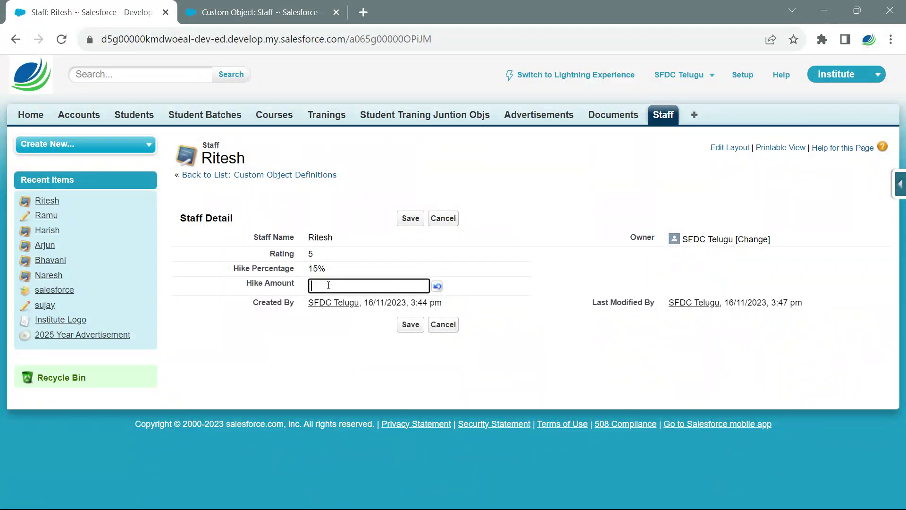
text(3)
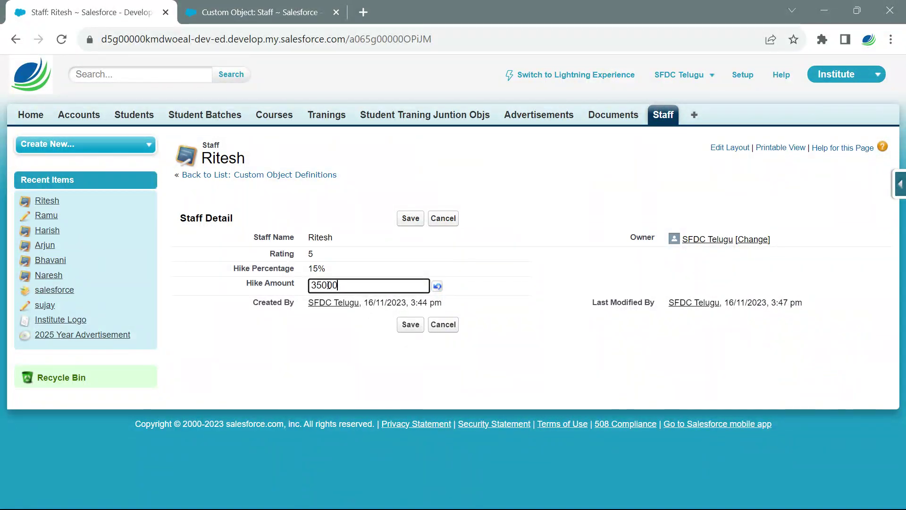
text(5,000)
click(409, 324)
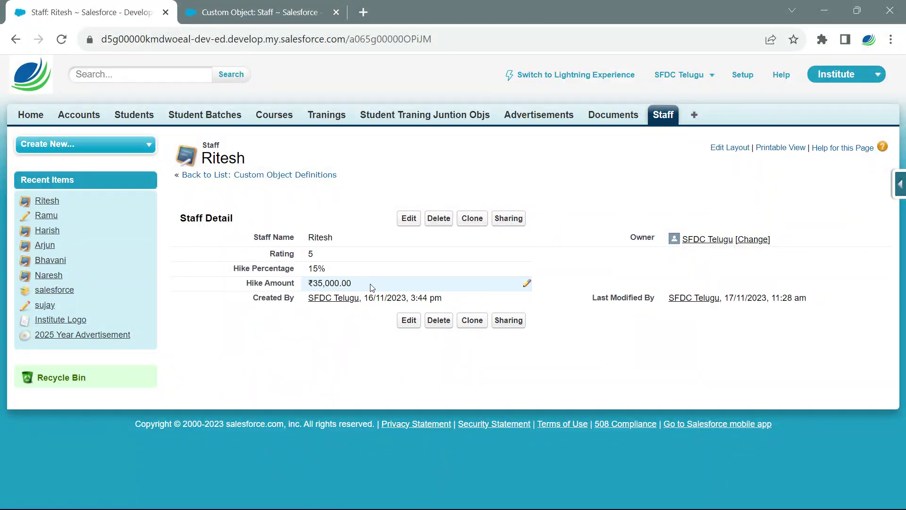
- Edit the second recent Staff record, the one with rating 1, and save it with a Hike Amount of 35000
click(655, 117)
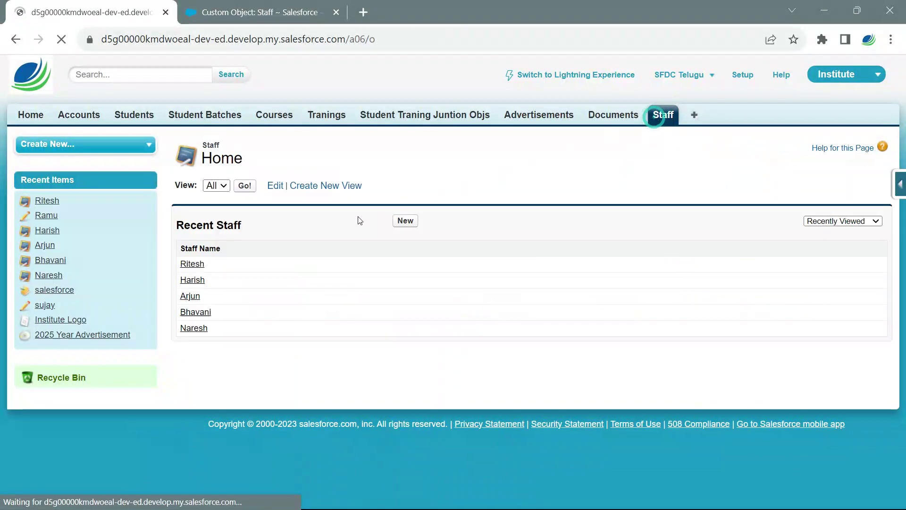
click(192, 280)
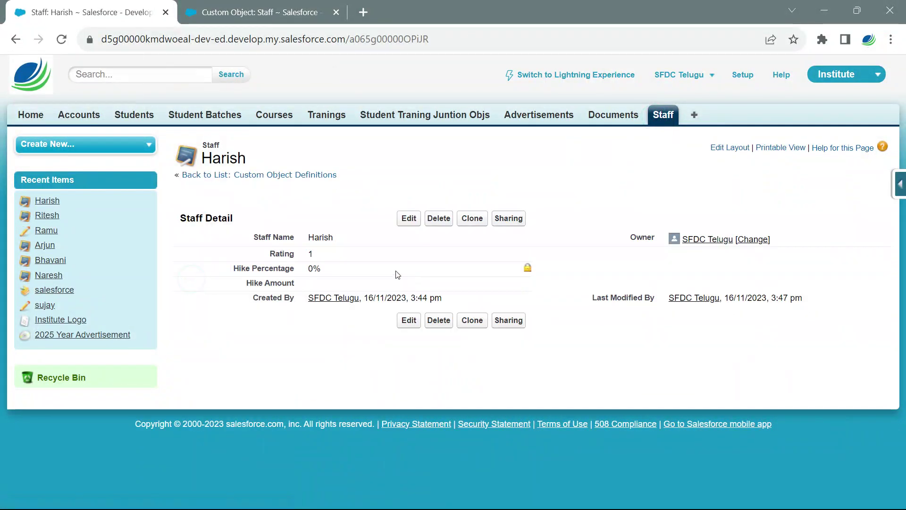
click(405, 220)
click(333, 279)
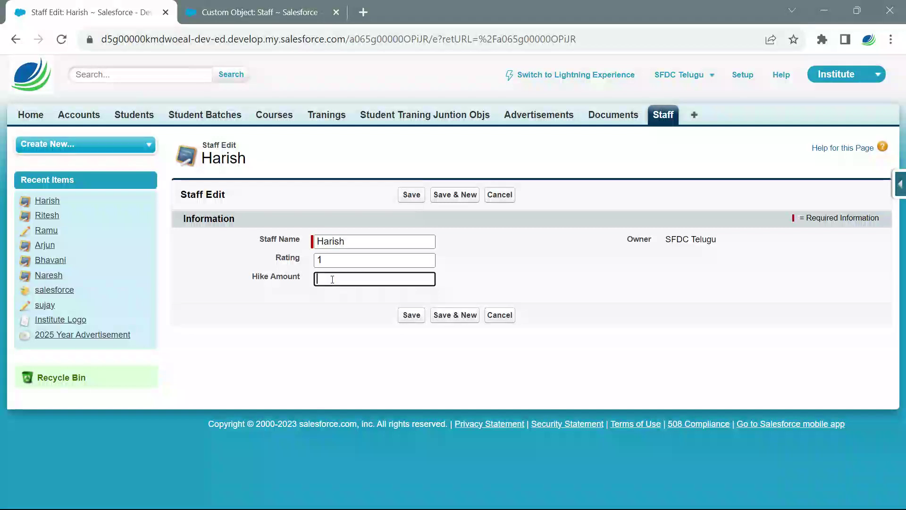
click(333, 278)
text(35000)
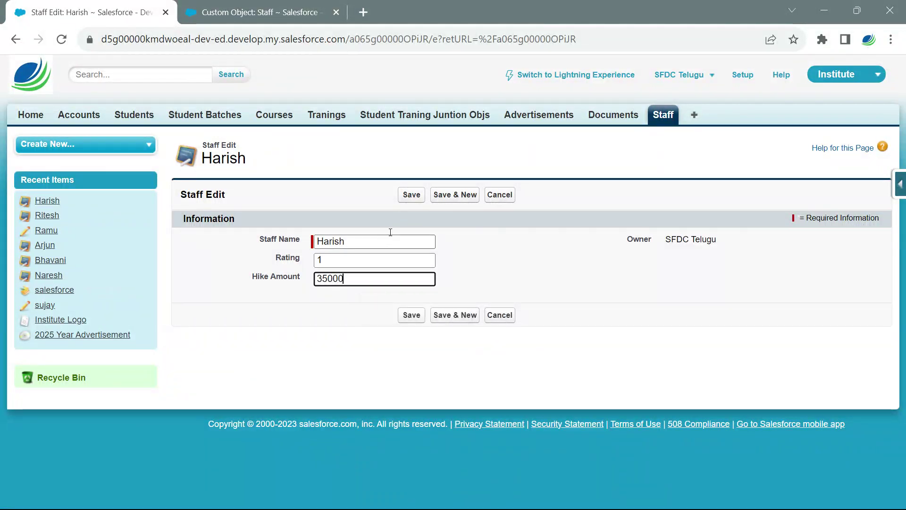
click(412, 197)
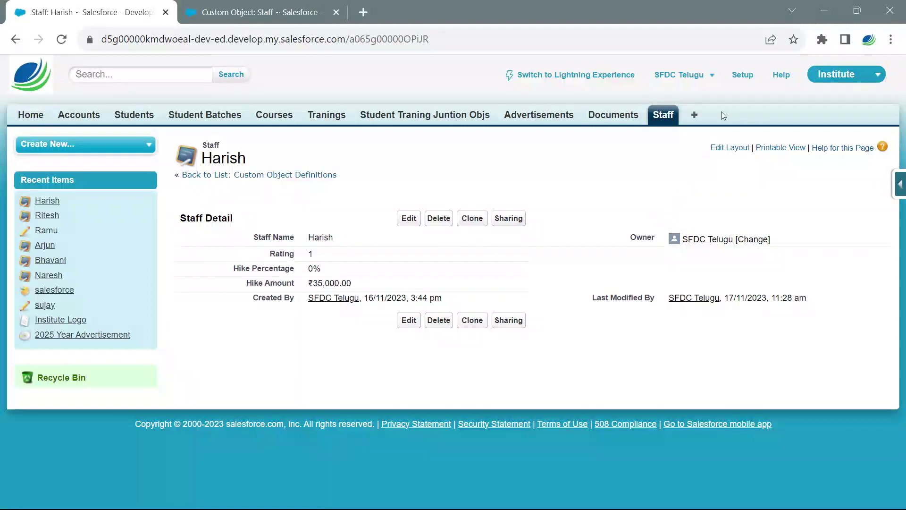
- Search setup for "objects" and open the list of custom objects
click(744, 76)
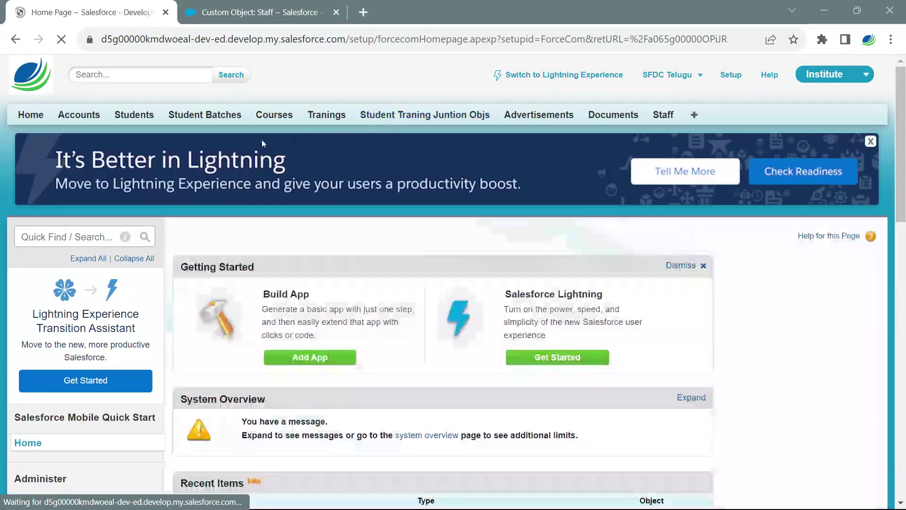
click(63, 232)
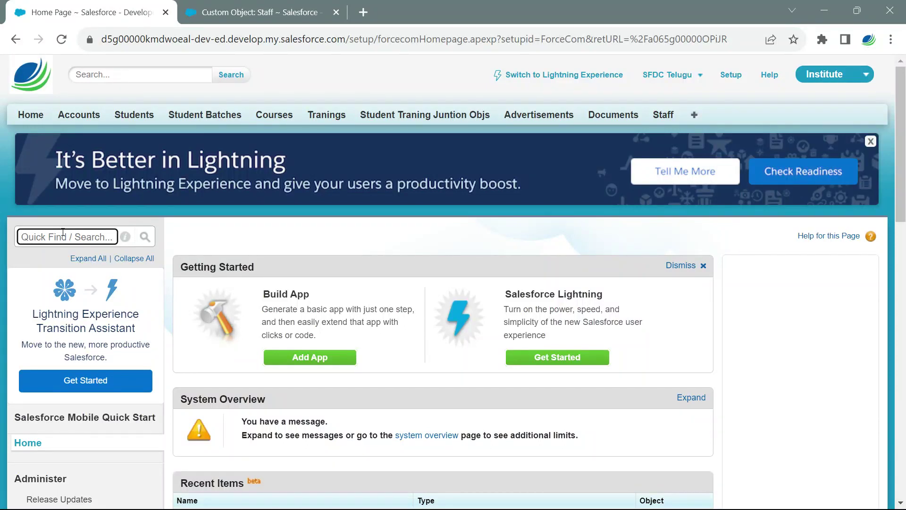
text(obja)
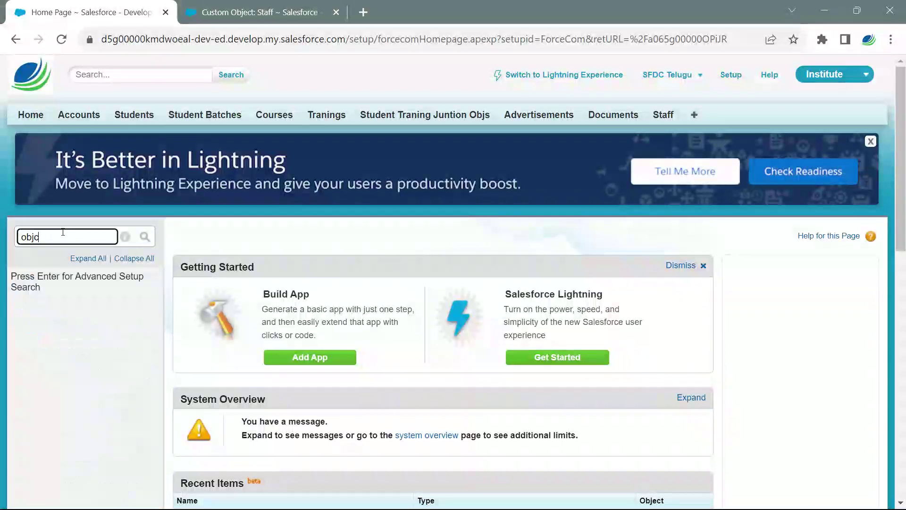
key(BackSpace)
text(ects)
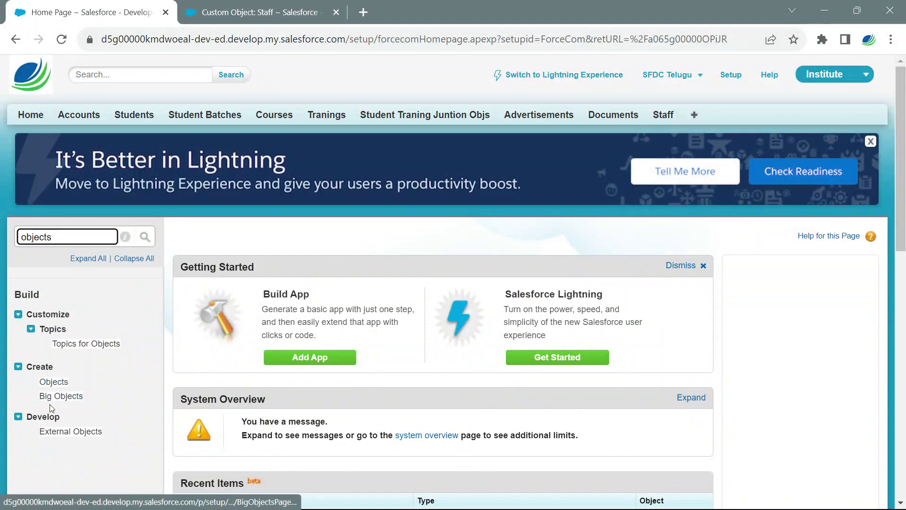
click(54, 382)
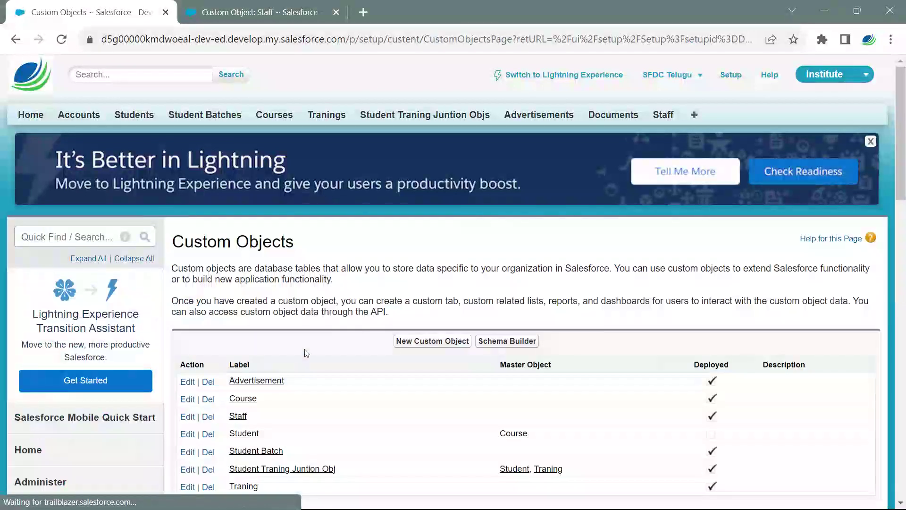
- Open the Staff object's definition and go to its custom fields and validation rules
scroll(307, 354, down, 4)
click(237, 202)
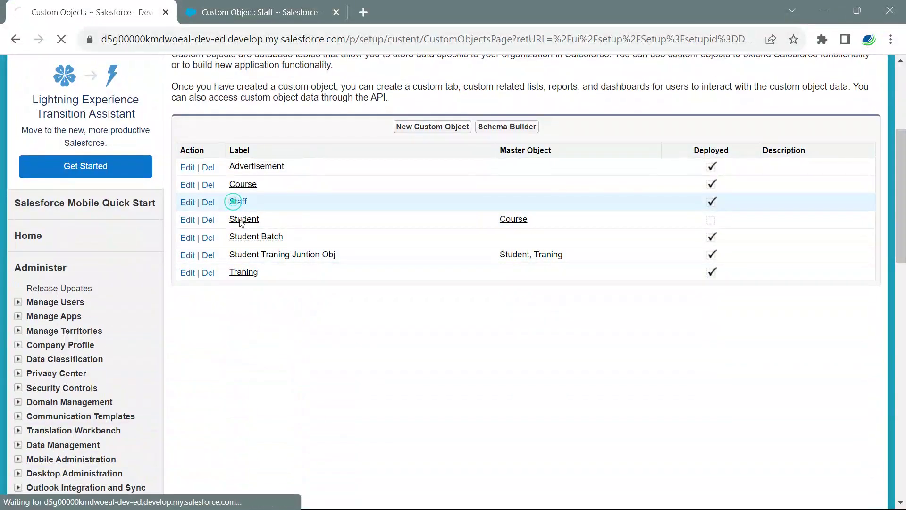
scroll(386, 348, down, 2)
scroll(386, 348, down, 10)
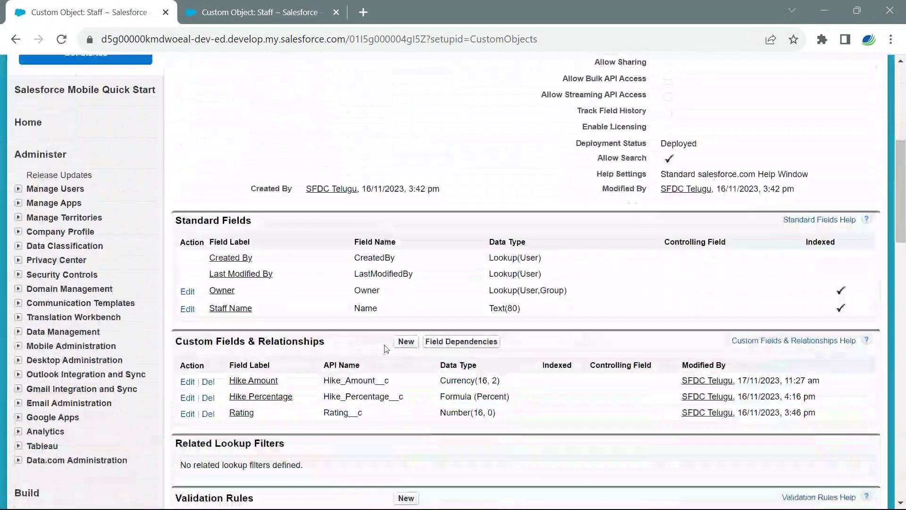
- Look through the sections of the Staff object's definition, including its validation rules
scroll(390, 339, down, 10)
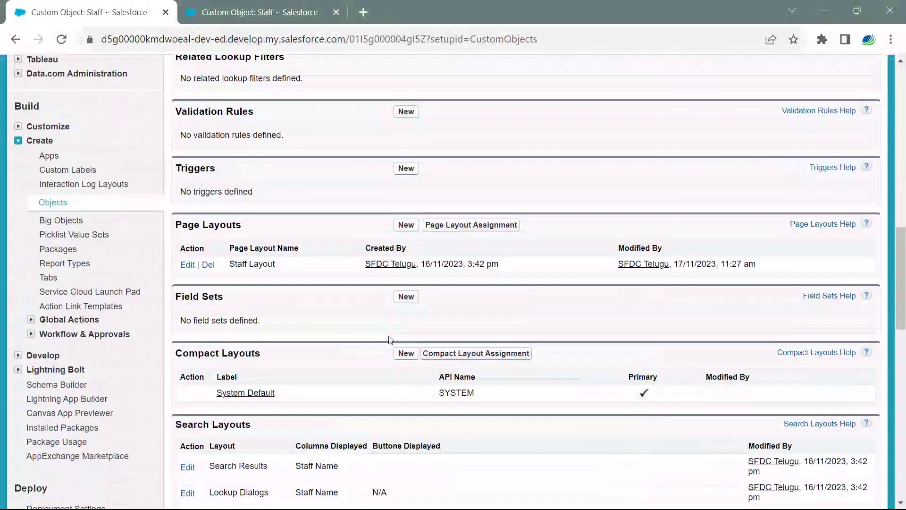
scroll(274, 325, down, 4)
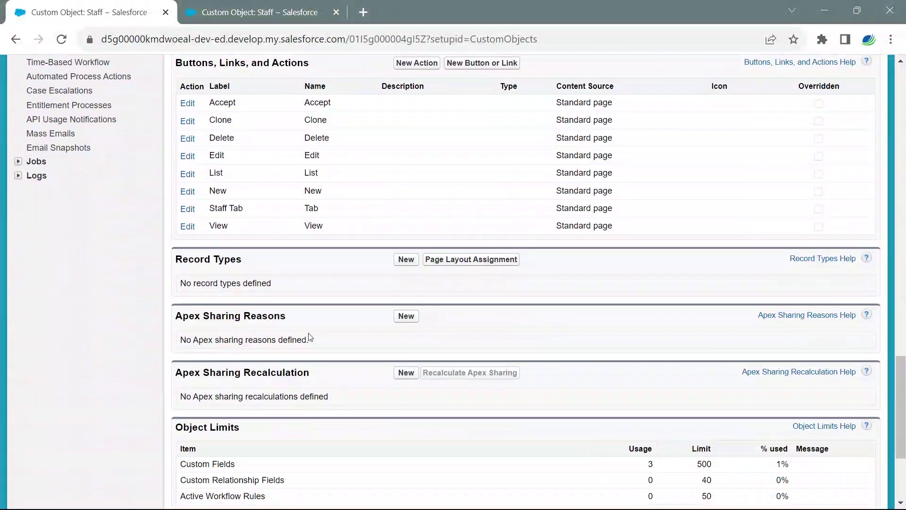
scroll(364, 332, down, 4)
scroll(361, 331, up, 15)
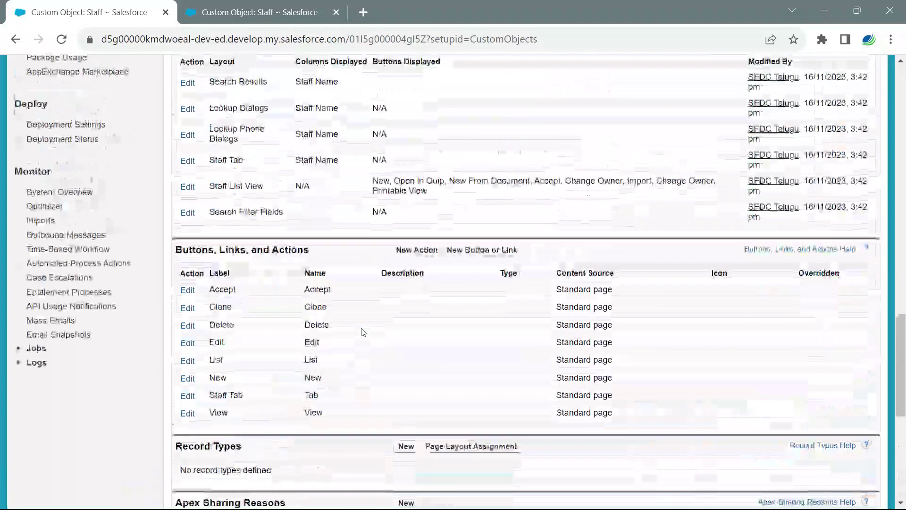
scroll(361, 331, up, 3)
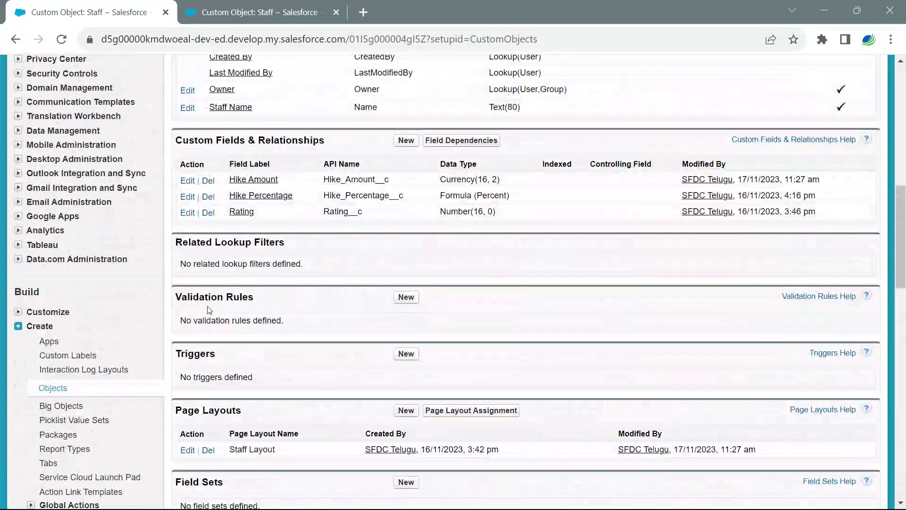
scroll(258, 305, up, 15)
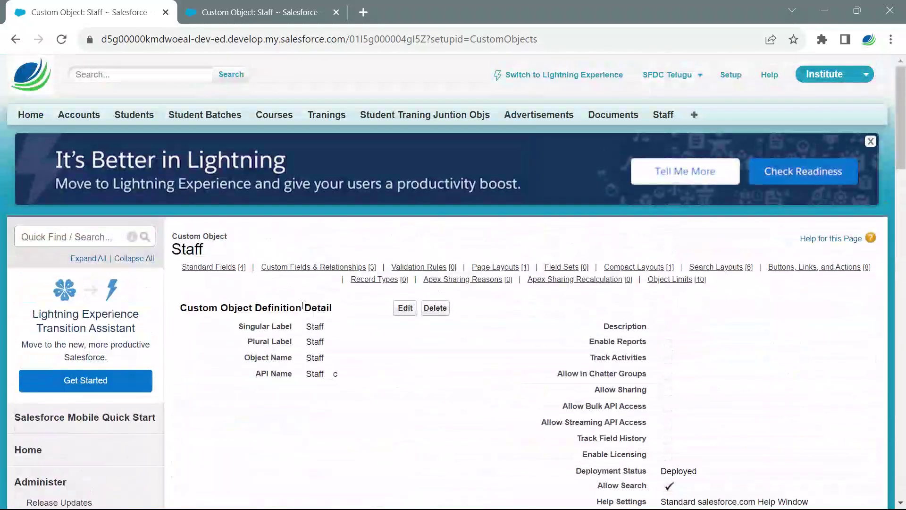
- In the other Staff tab, open the first recent Staff record and view the object's validation rules from that record
click(218, 8)
scroll(472, 94, up, 5)
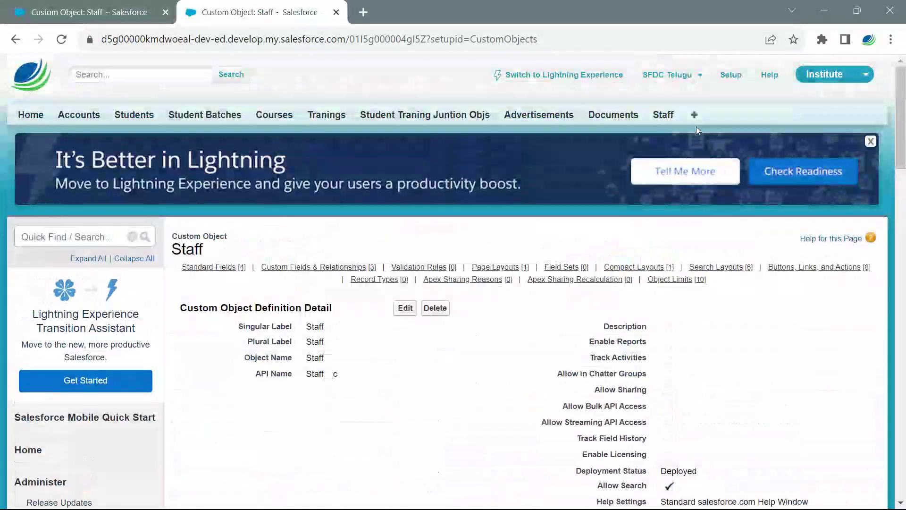
click(658, 116)
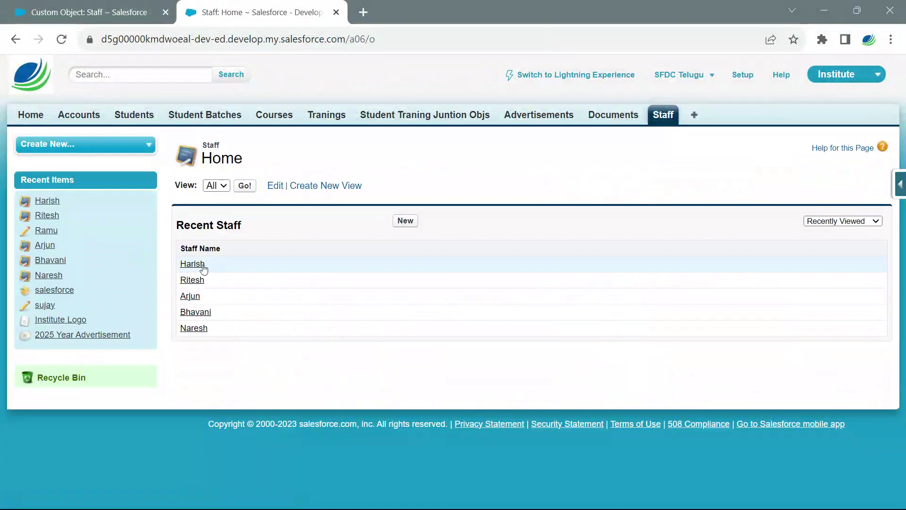
click(192, 263)
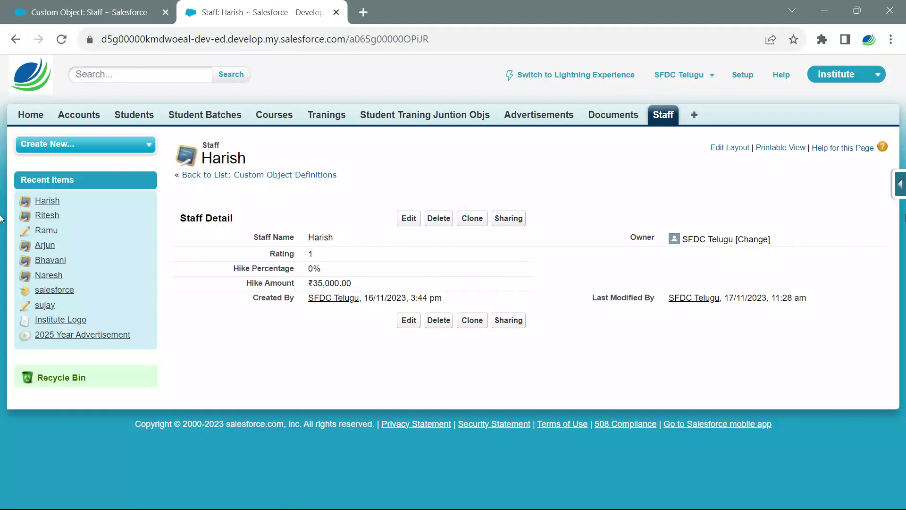
click(899, 184)
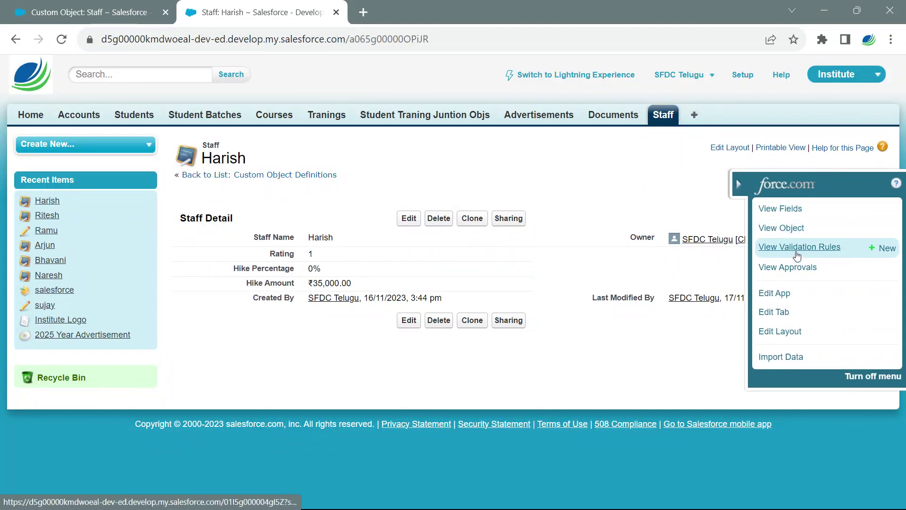
click(783, 255)
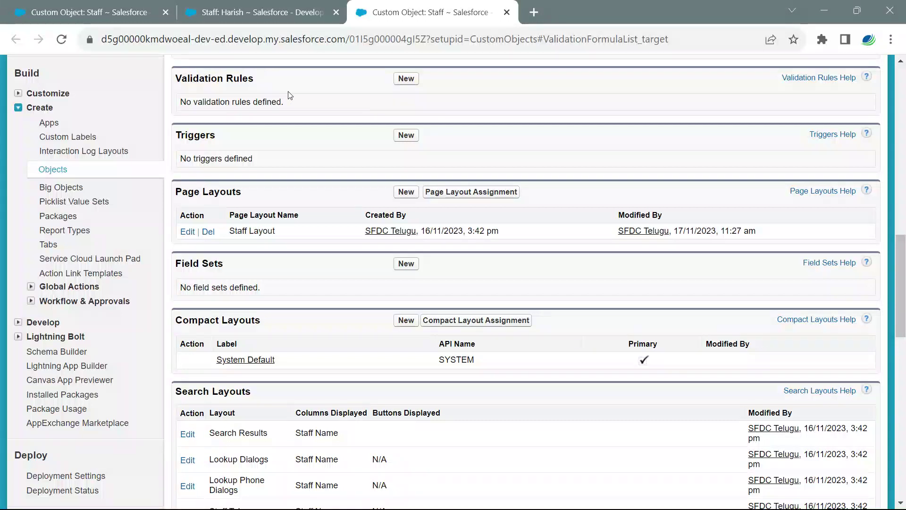
- Compare the validation rules section in the two open Staff object definition pages
click(97, 10)
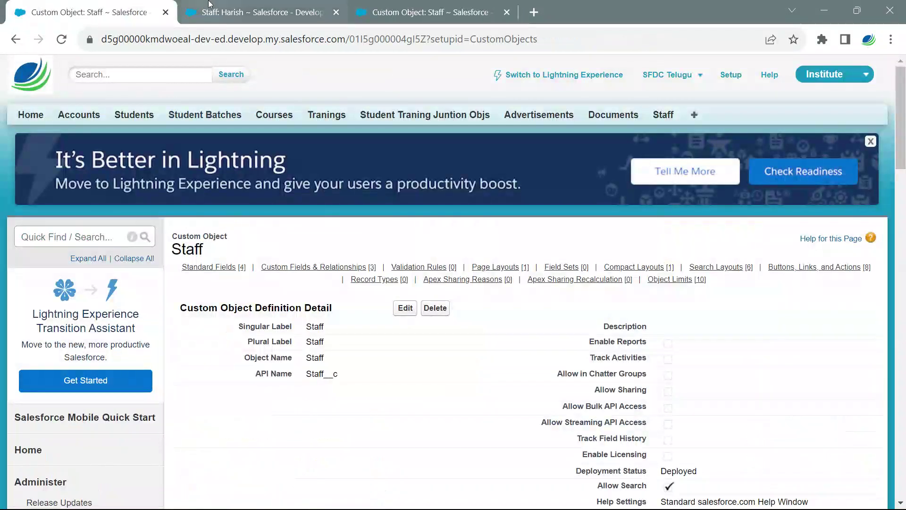
click(260, 11)
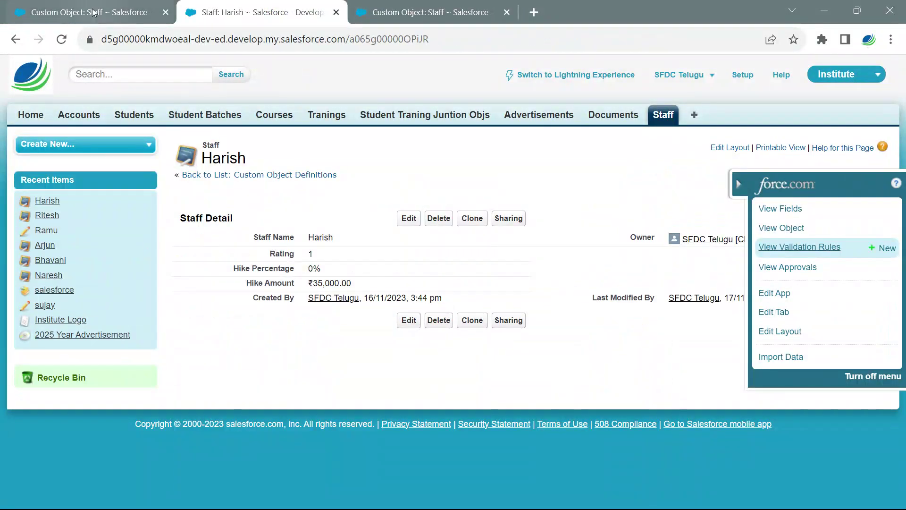
click(90, 12)
scroll(375, 285, down, 12)
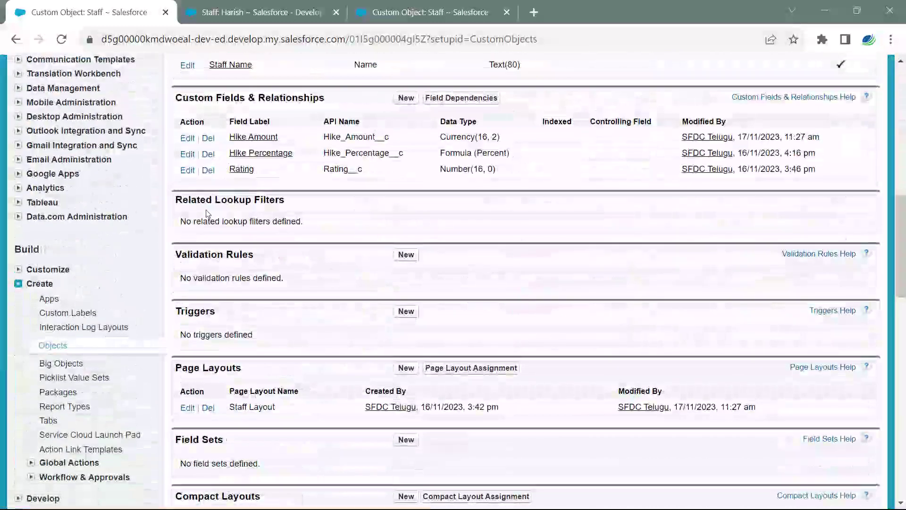
click(425, 12)
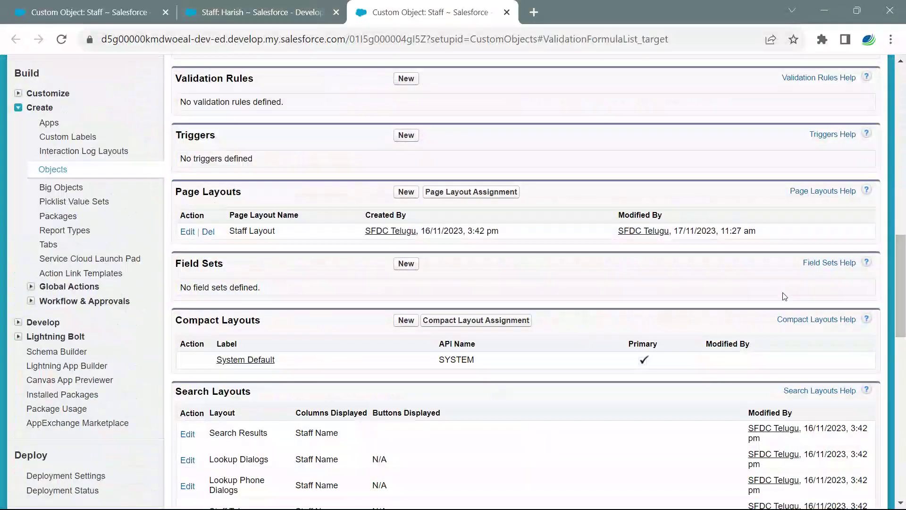
click(118, 19)
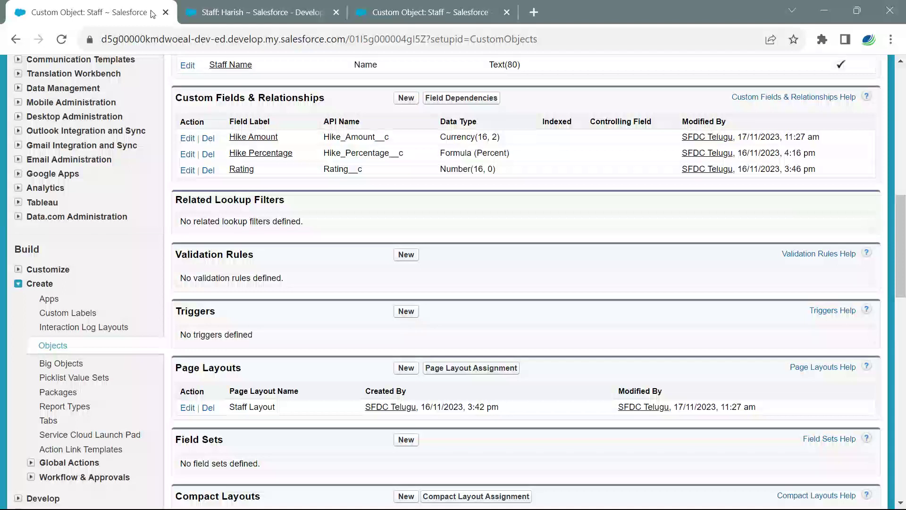
- Close the original Staff object definition page and start a new validation rule from the remaining one
click(165, 12)
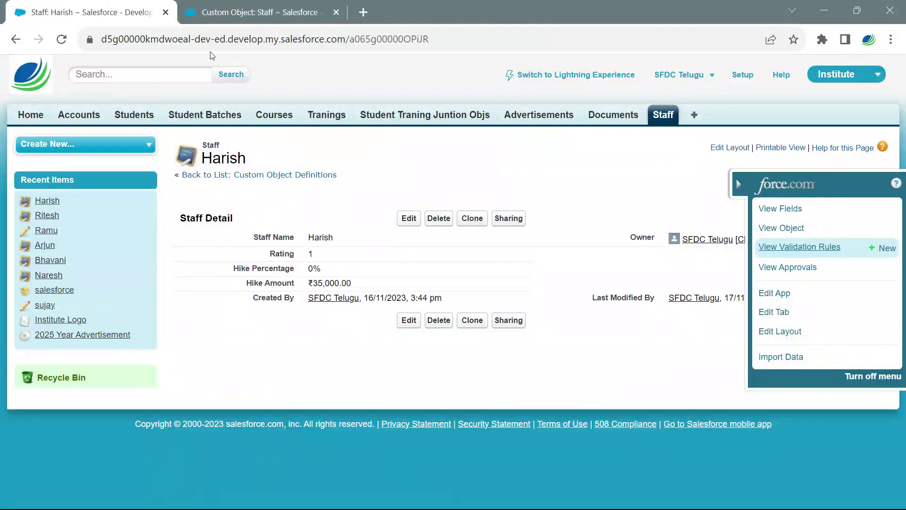
key(ctrl+Tab)
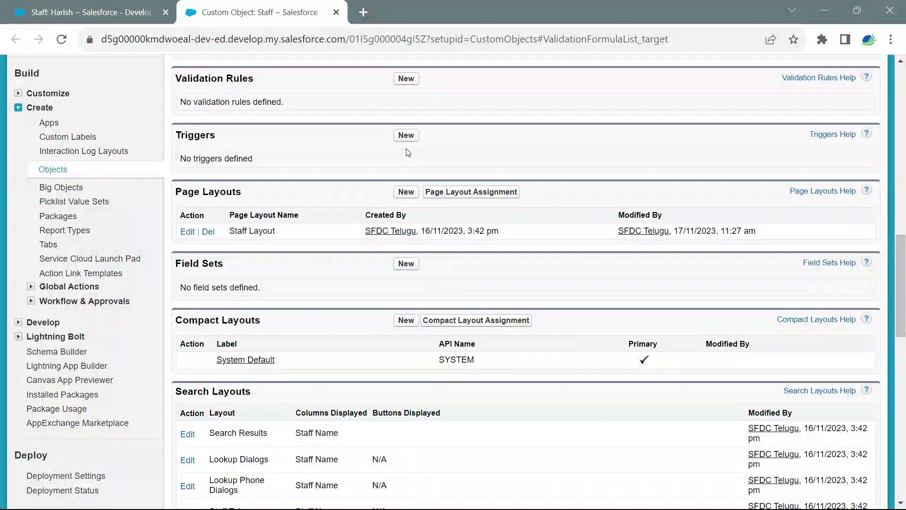
click(407, 79)
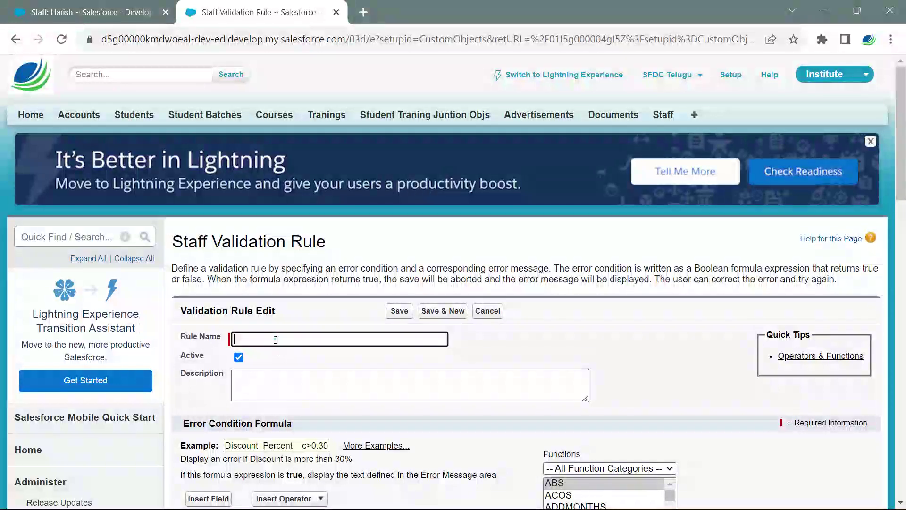
- Enter "Hike Amount should not be greater than" as the validation rule's name
scroll(277, 339, down, 1)
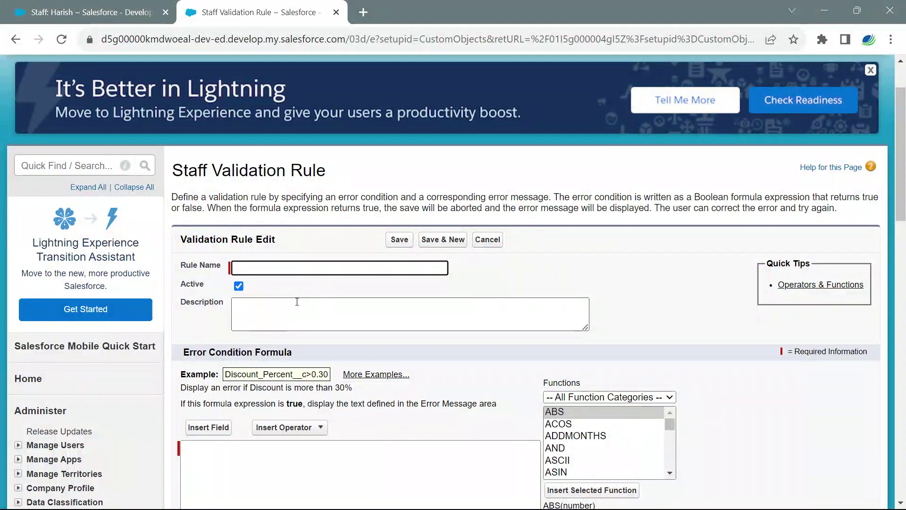
text(Hike Amoun)
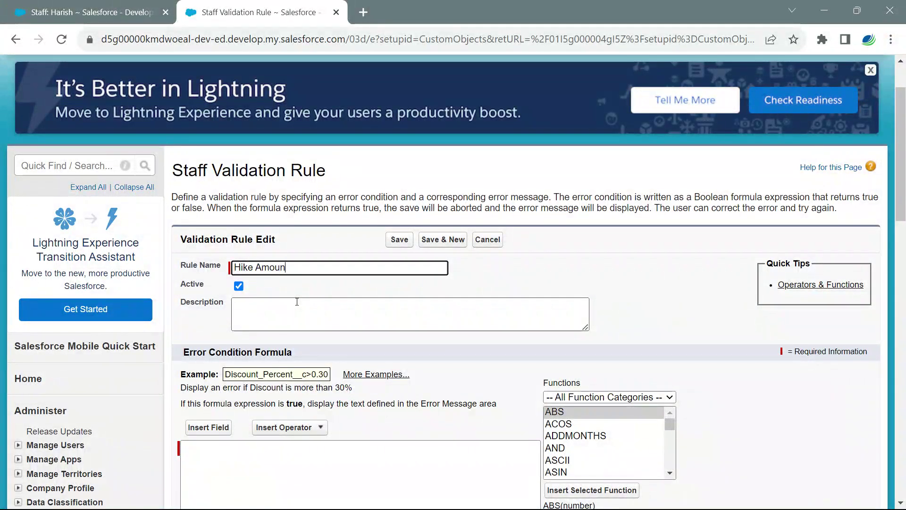
text(t shou)
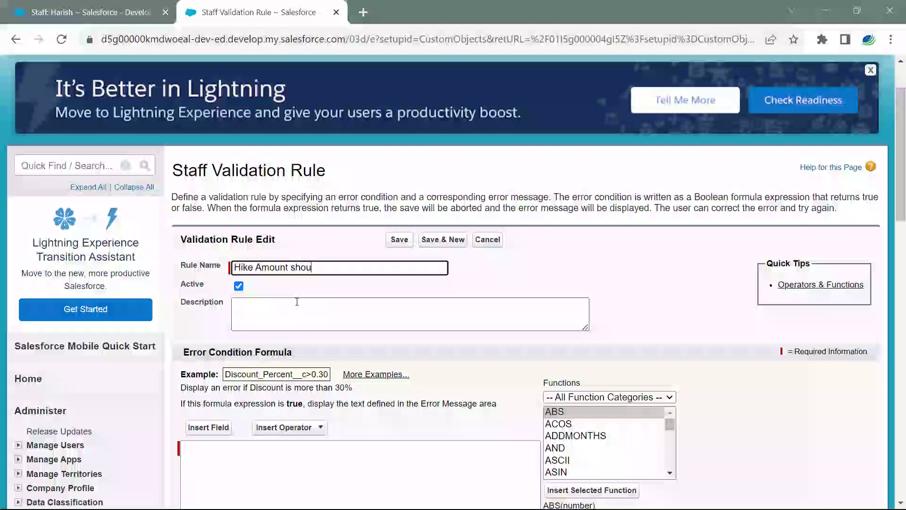
text(ld not be great)
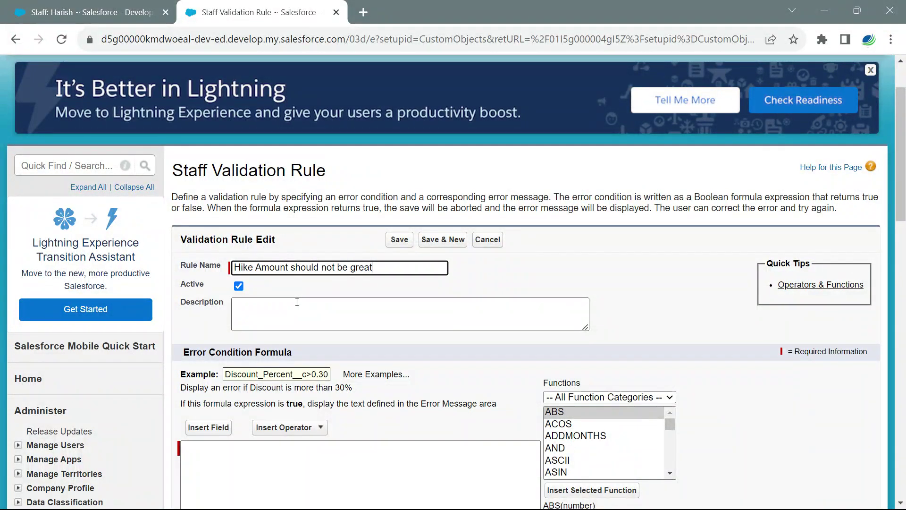
text(er than)
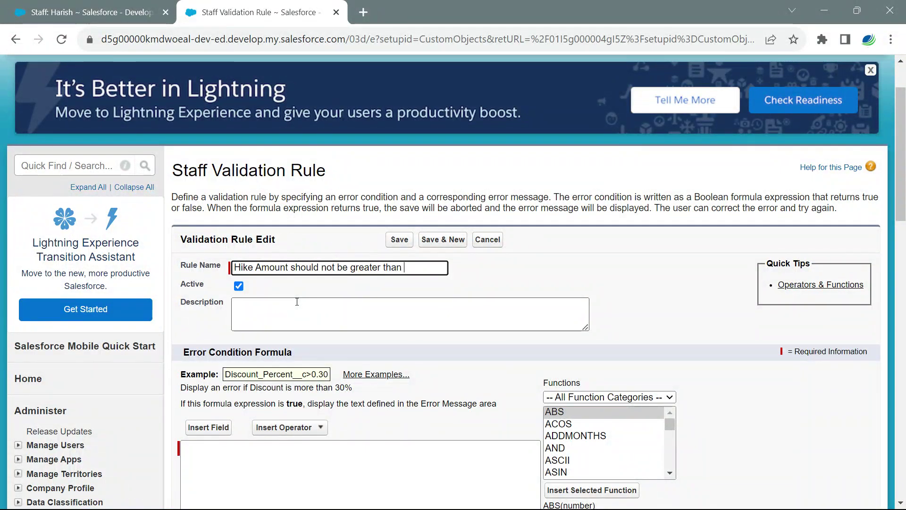
text( 2)
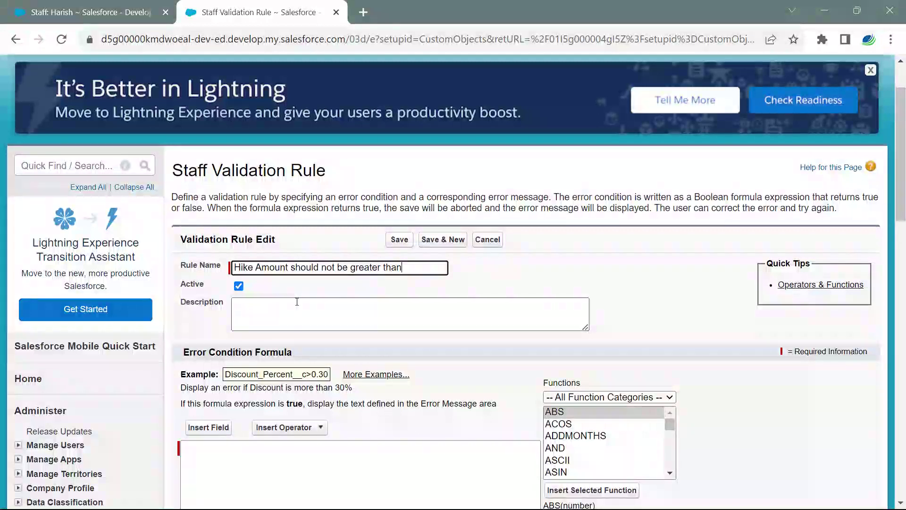
- Shorten the validation rule's name to Hike_Amount
key(BackSpace)
key(BackSpace)
key(BackSpace)
key(BackSpace)
key(BackSpace)
key(BackSpace)
key(BackSpace)
key(BackSpace)
key(BackSpace)
key(BackSpace)
key(BackSpace)
key(BackSpace)
key(BackSpace)
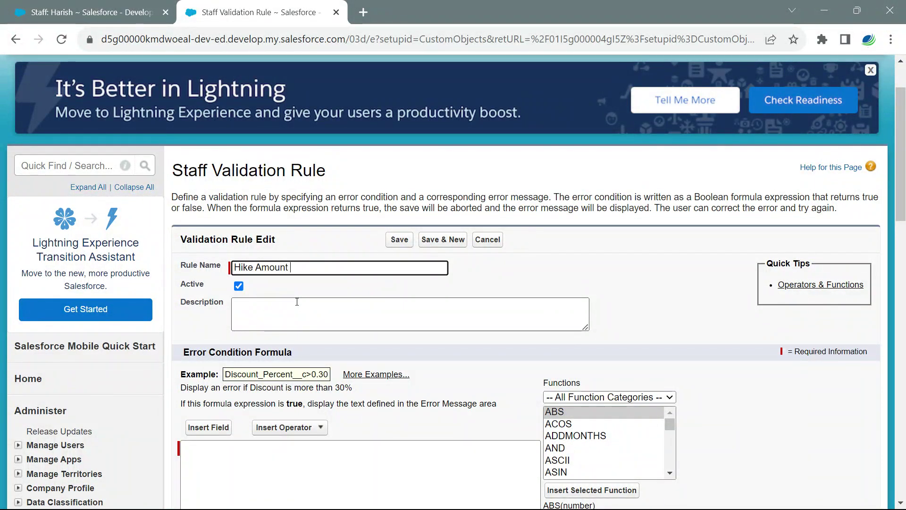
click(303, 324)
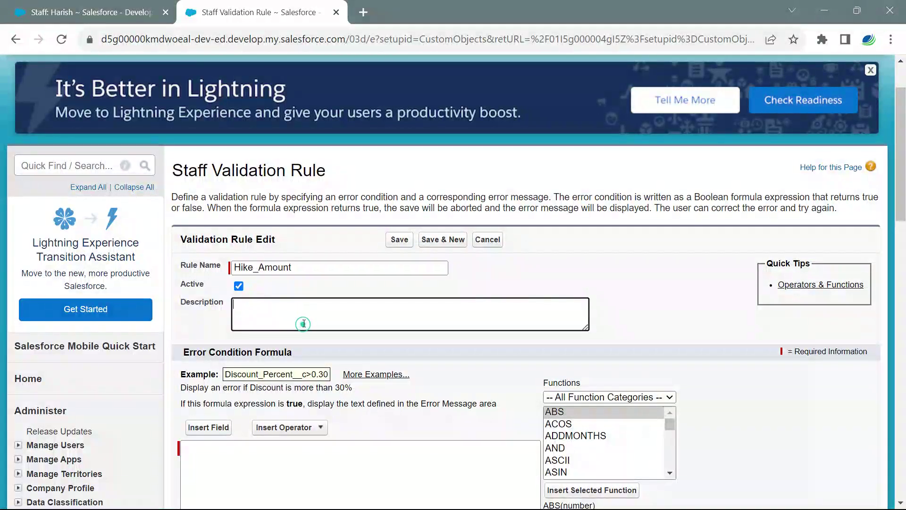
- Insert the IF function into the error condition formula
scroll(309, 324, down, 2)
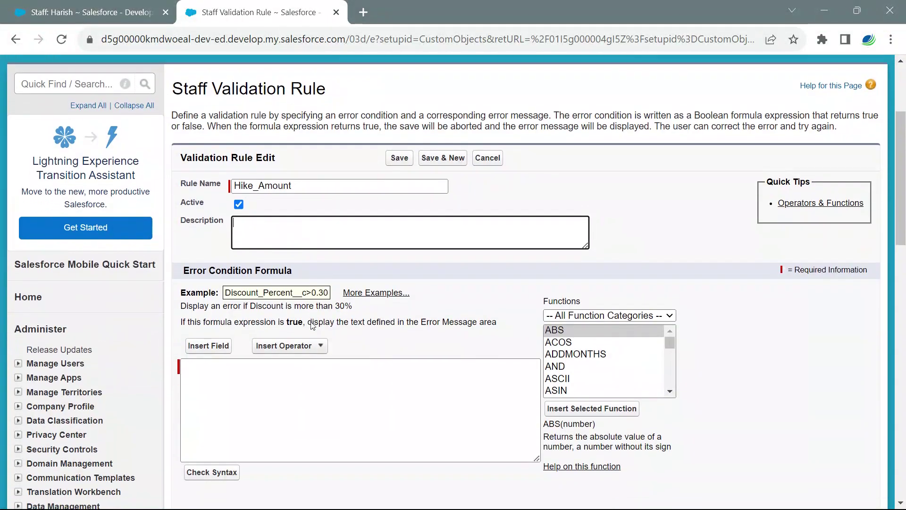
scroll(312, 326, down, 3)
click(257, 255)
scroll(259, 258, down, 2)
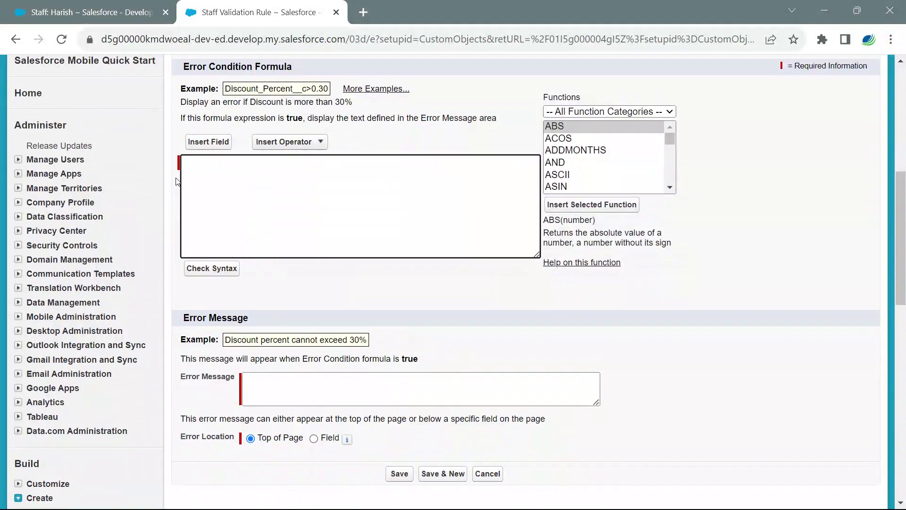
scroll(244, 214, up, 2)
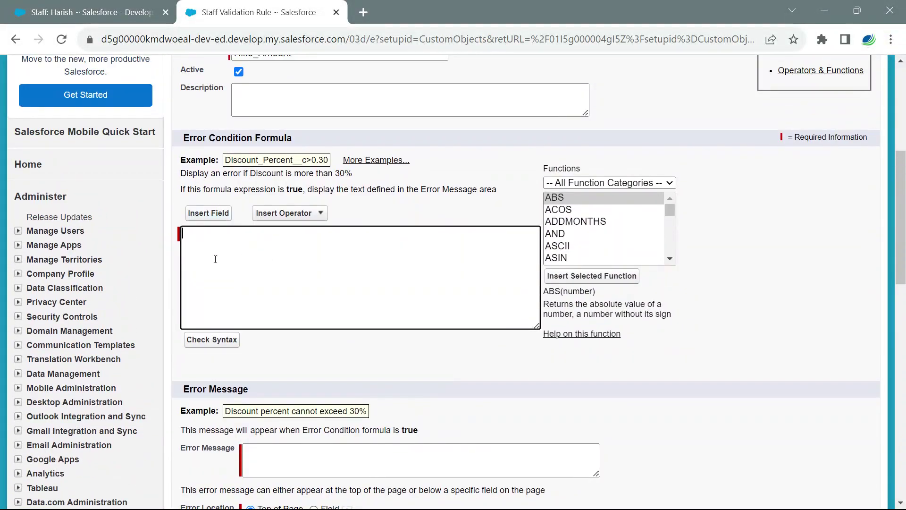
scroll(245, 257, down, 2)
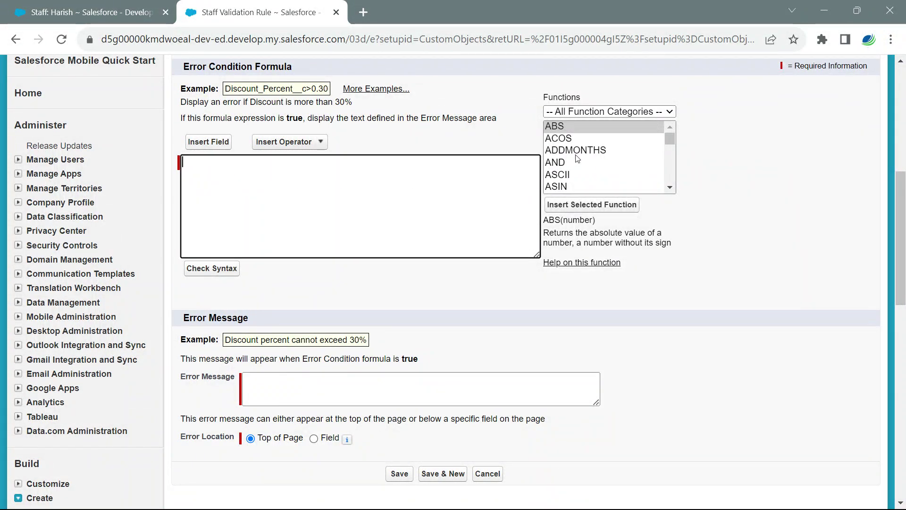
scroll(581, 158, down, 8)
scroll(583, 158, down, 4)
scroll(576, 166, up, 2)
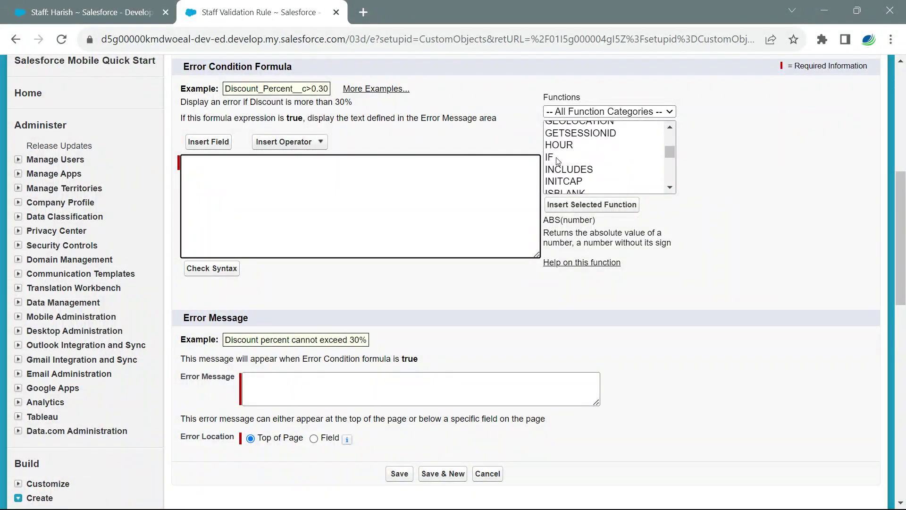
click(557, 158)
click(573, 204)
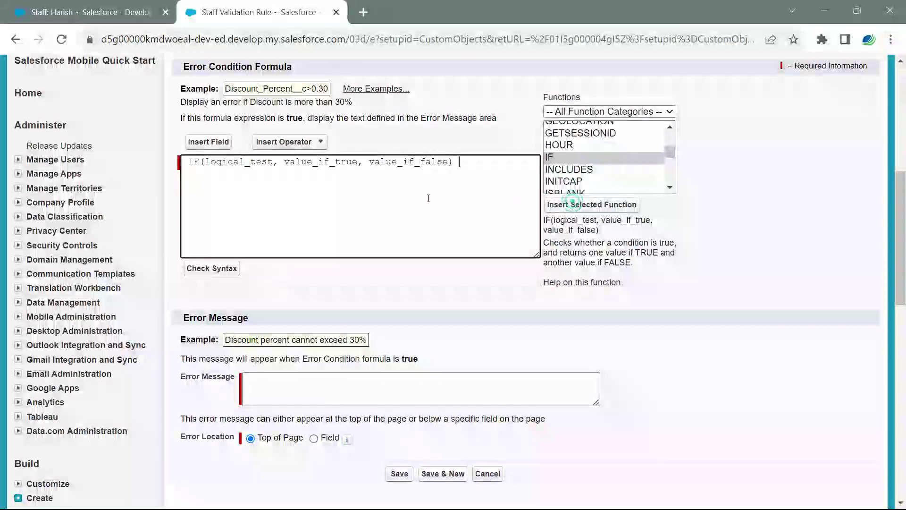
- Insert the Staff object's Hike Amount field into the logical test of the IF formula
click(265, 196)
scroll(265, 196, up, 2)
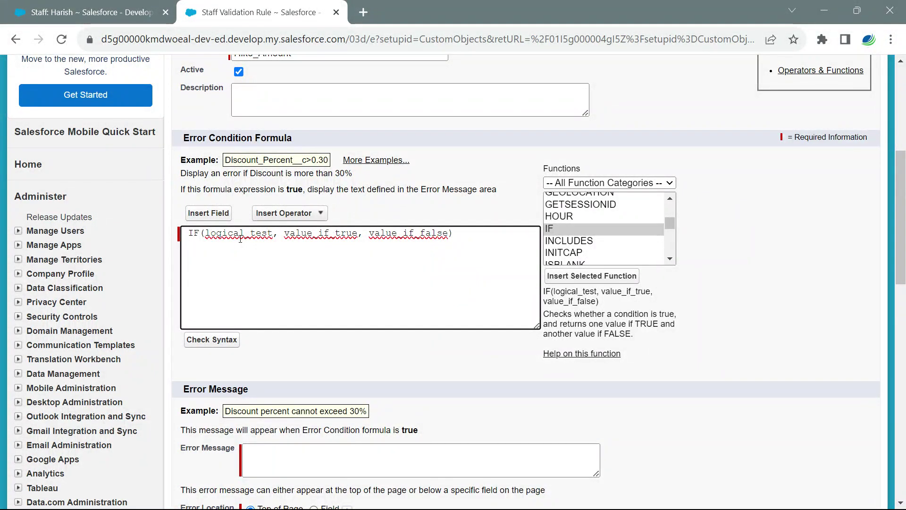
click(203, 214)
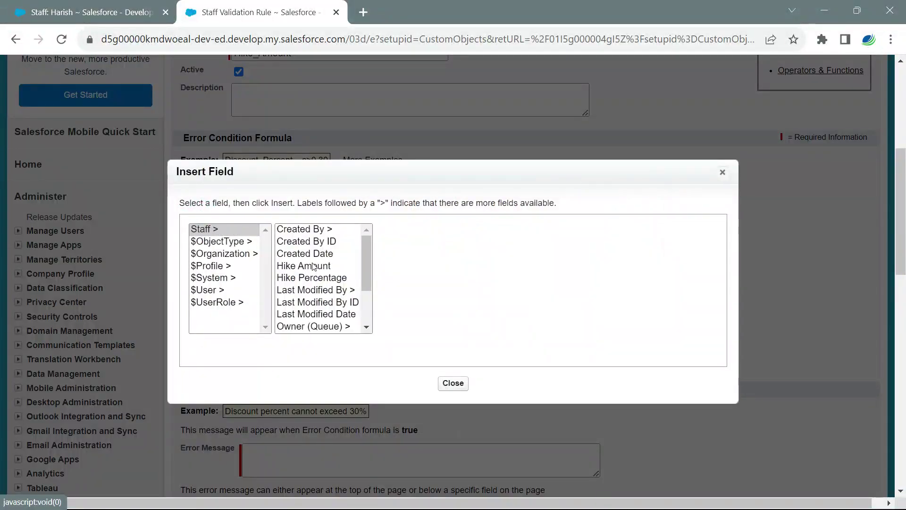
click(314, 265)
click(433, 306)
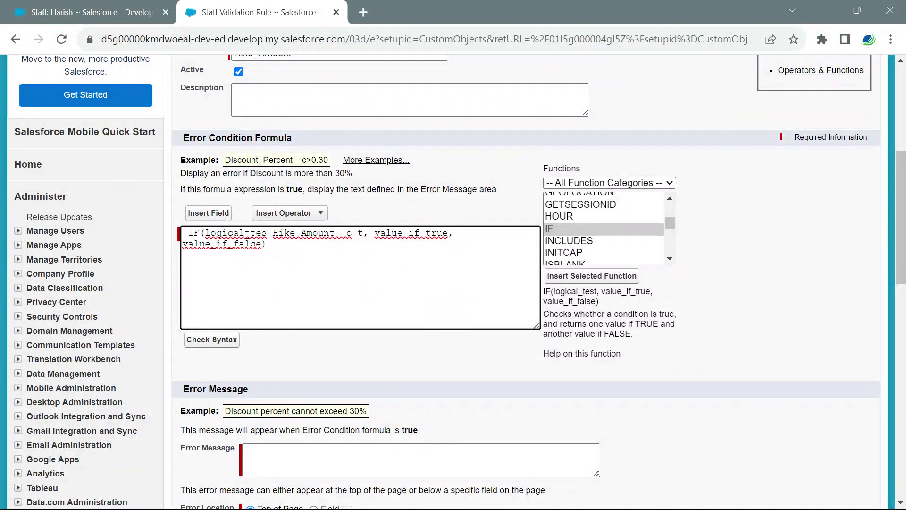
- Clear the error condition formula and insert a fresh IF function template
triple_click(315, 246)
key(BackSpace)
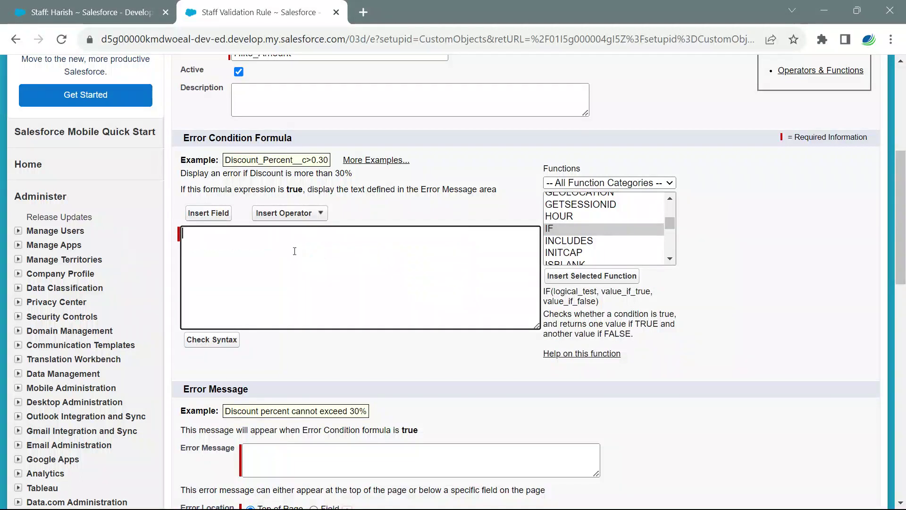
click(557, 228)
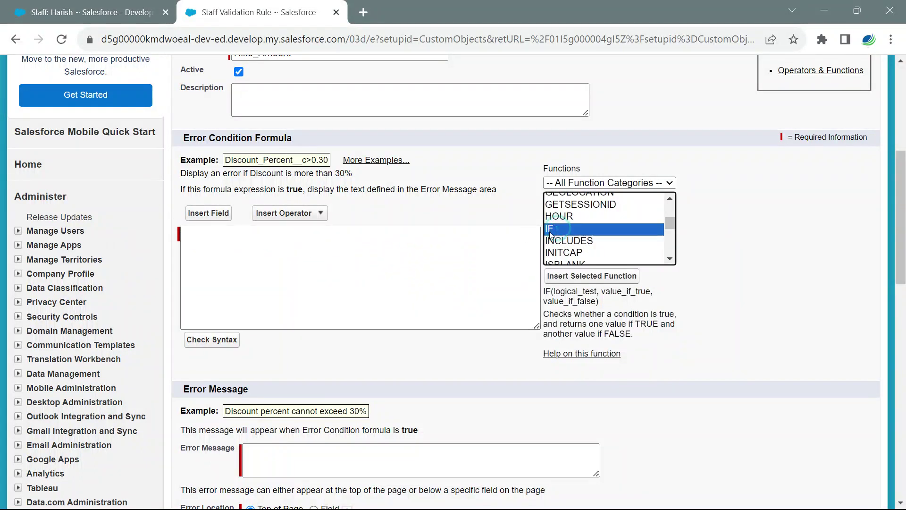
click(557, 275)
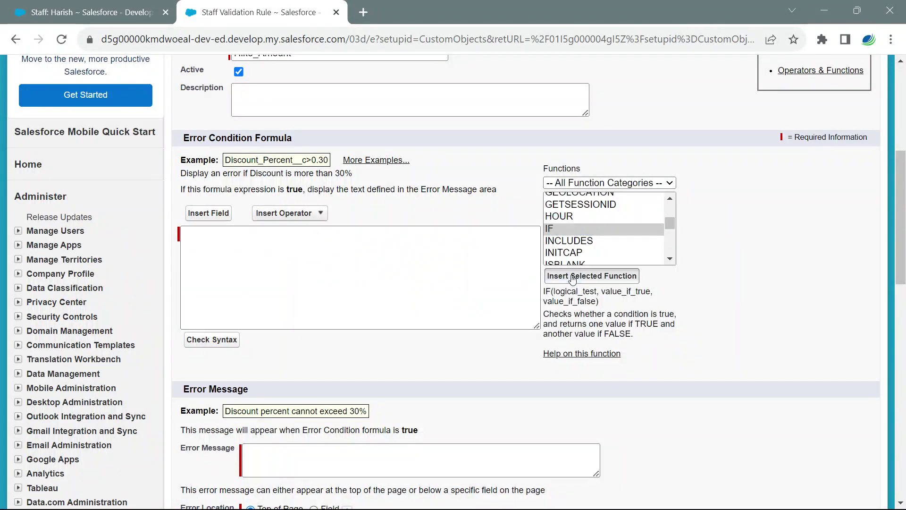
click(465, 239)
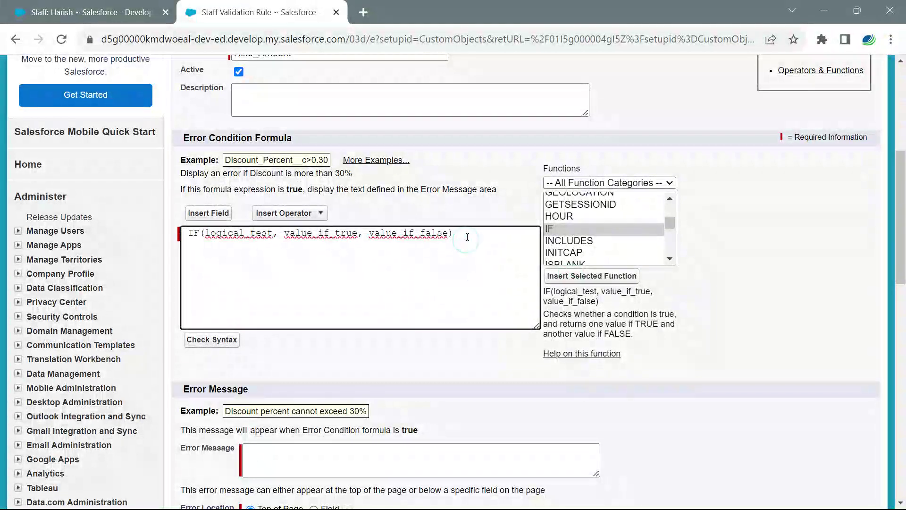
- Copy the IF function template and paste a duplicate below the original in the error condition formula
triple_click(466, 240)
key(ctrl+c)
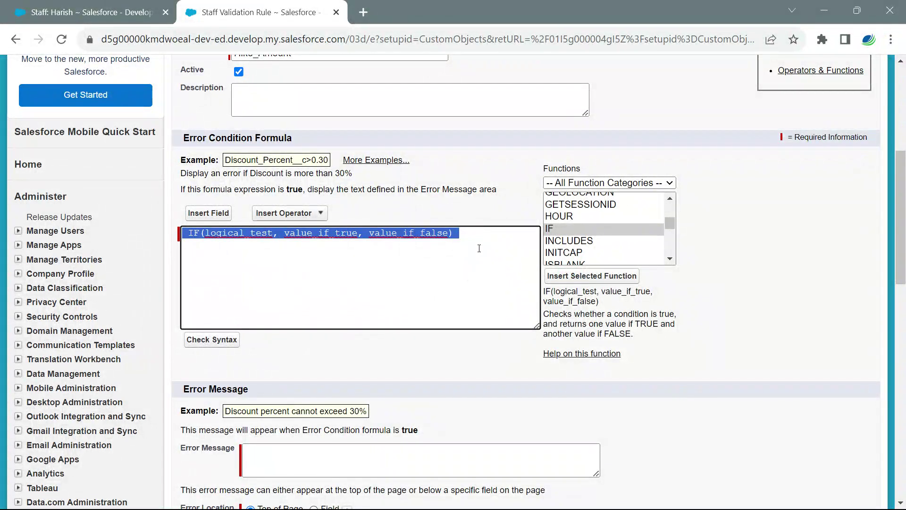
click(480, 242)
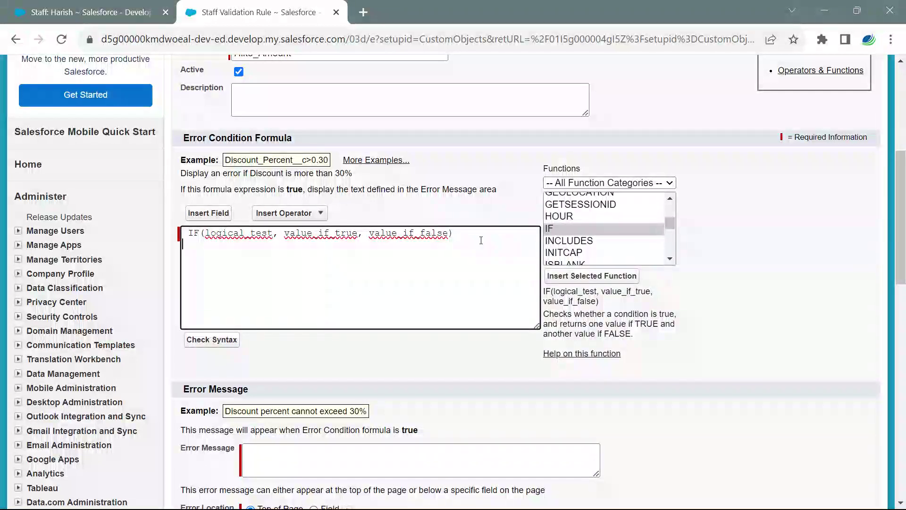
key(ctrl+v)
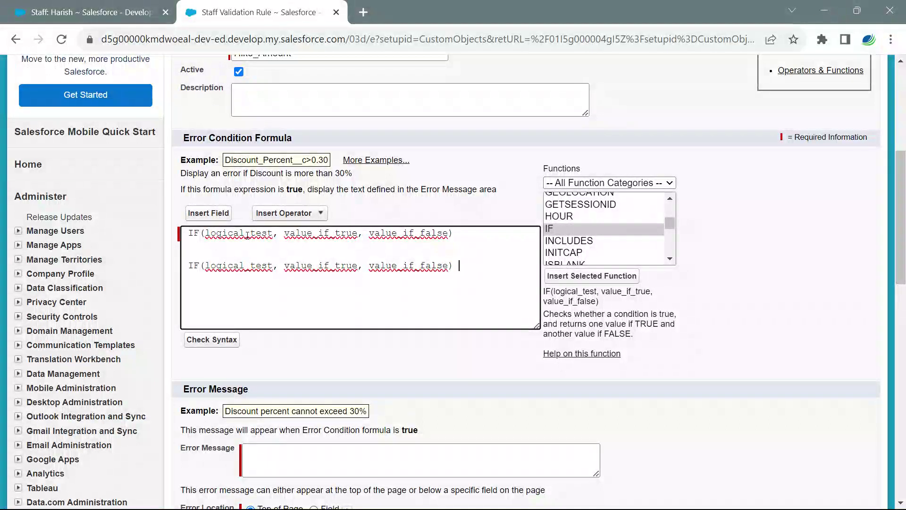
- Insert the Staff object's Hike Amount field and use it to replace the logical_test placeholder in the lower IF function
click(203, 214)
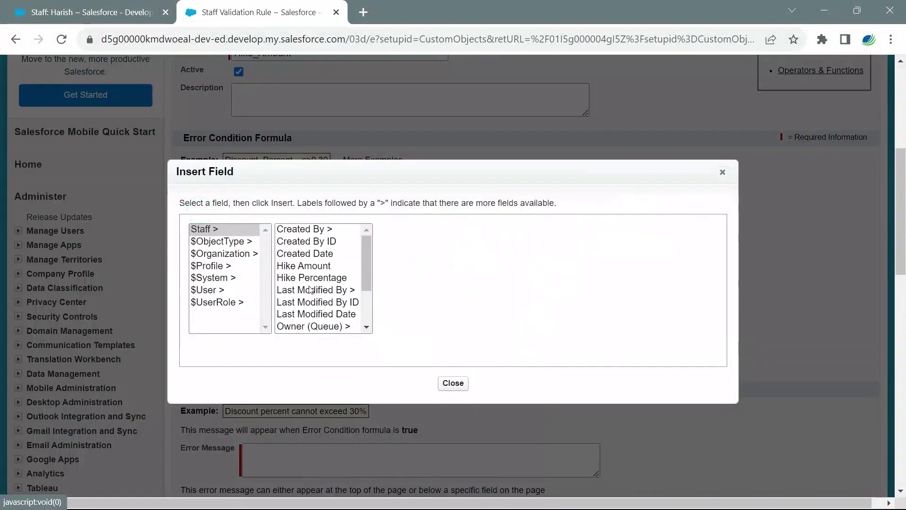
click(310, 266)
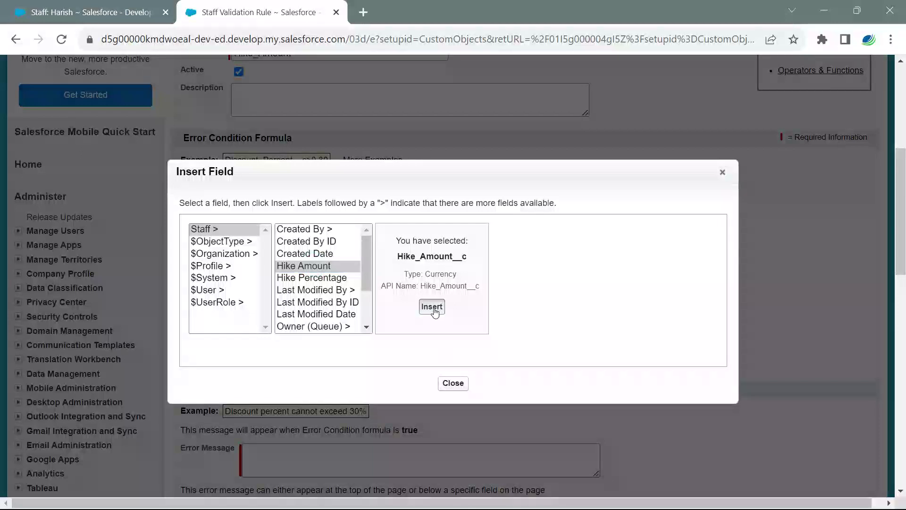
click(433, 308)
drag(263, 277, 173, 282)
key(ctrl+c)
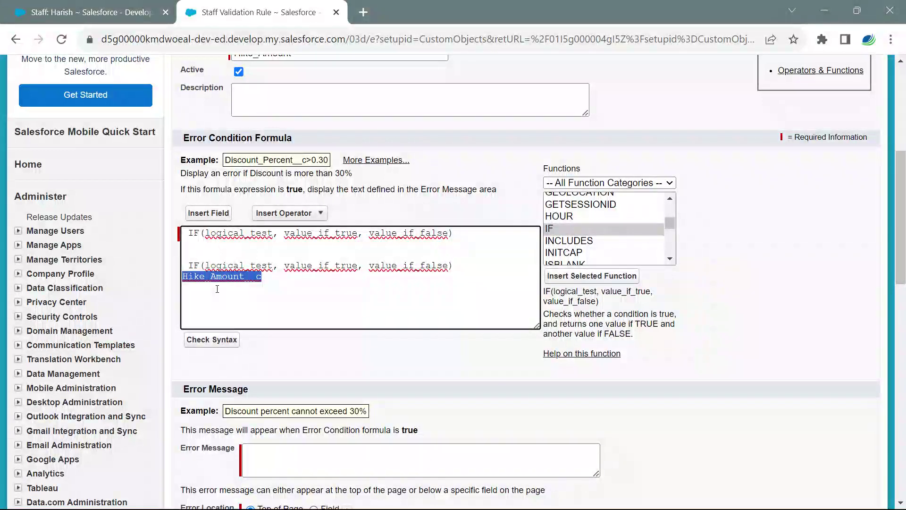
key(BackSpace)
key(BackSpace)
drag(274, 265, 206, 273)
key(ctrl+v)
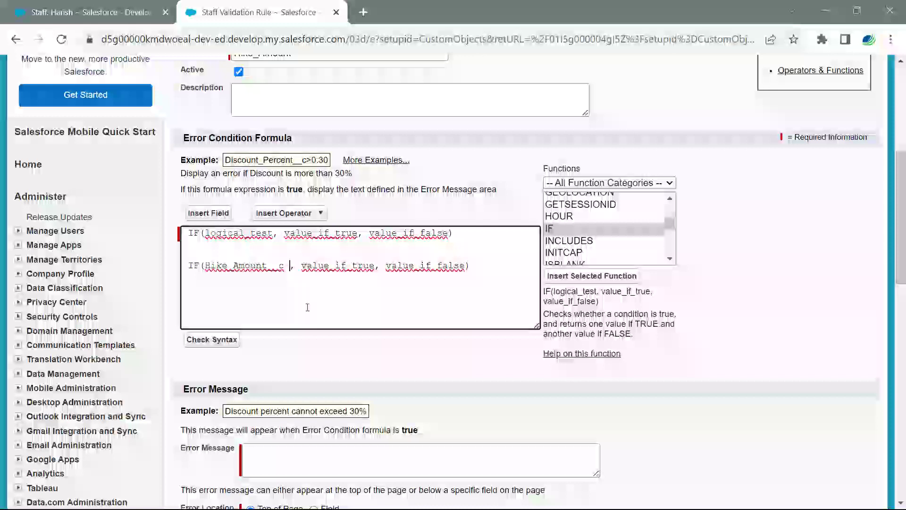
- Complete the lower IF function with the comparison >25000, returning true when it is met and false otherwise
text(>25000)
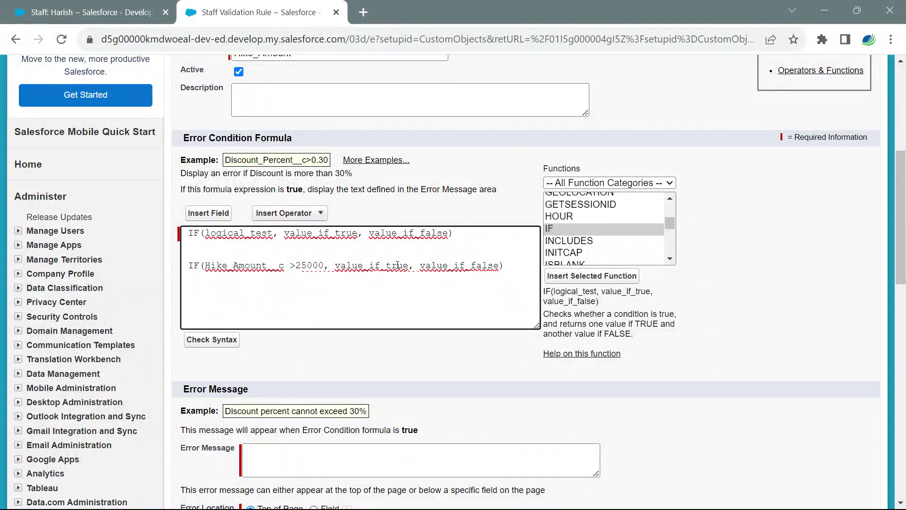
drag(386, 266, 337, 270)
key(BackSpace)
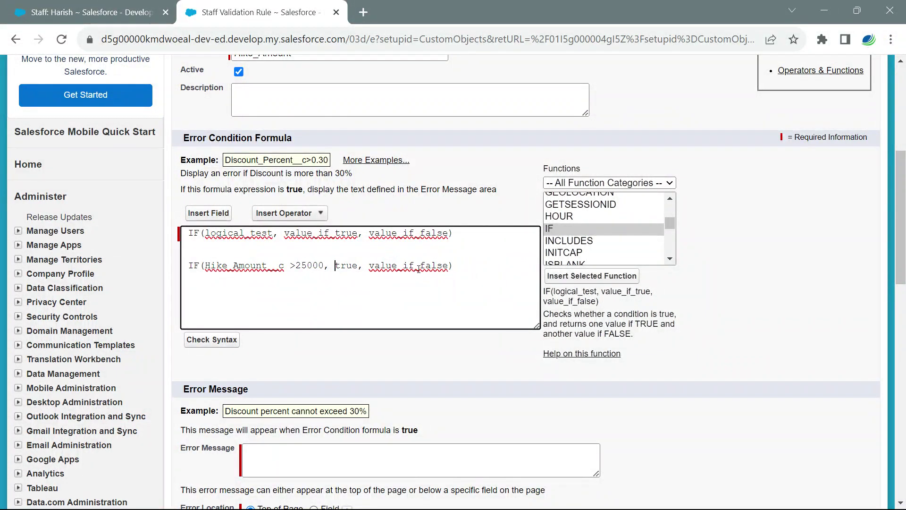
drag(419, 268, 369, 268)
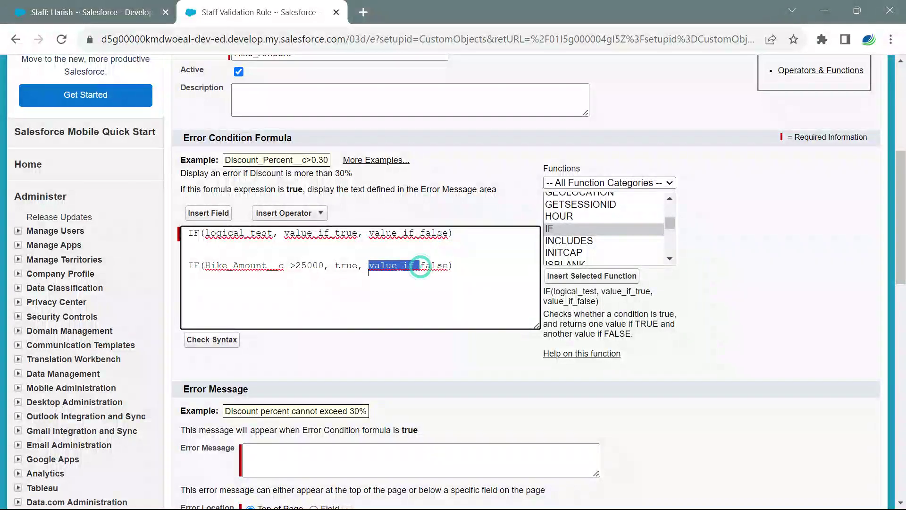
key(BackSpace)
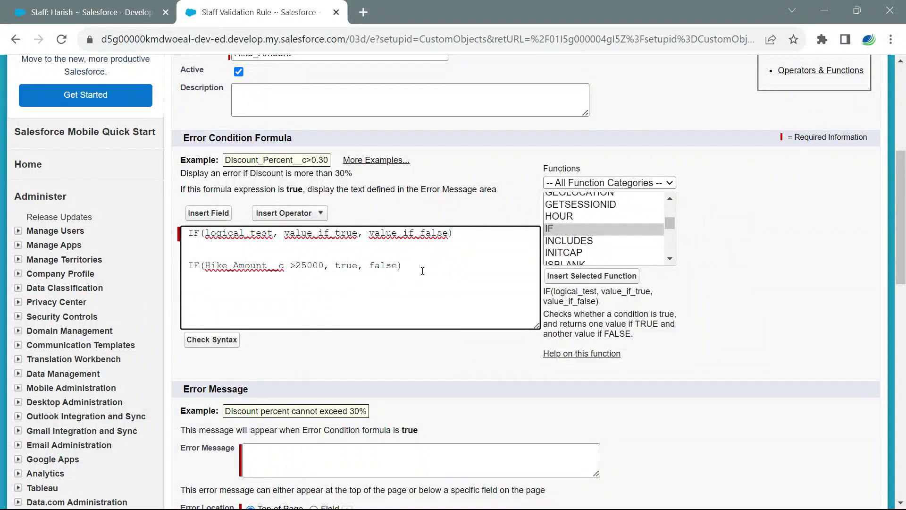
- Delete the unused IF template and the blank space above the Hike_Amount__c formula
drag(460, 233, 175, 240)
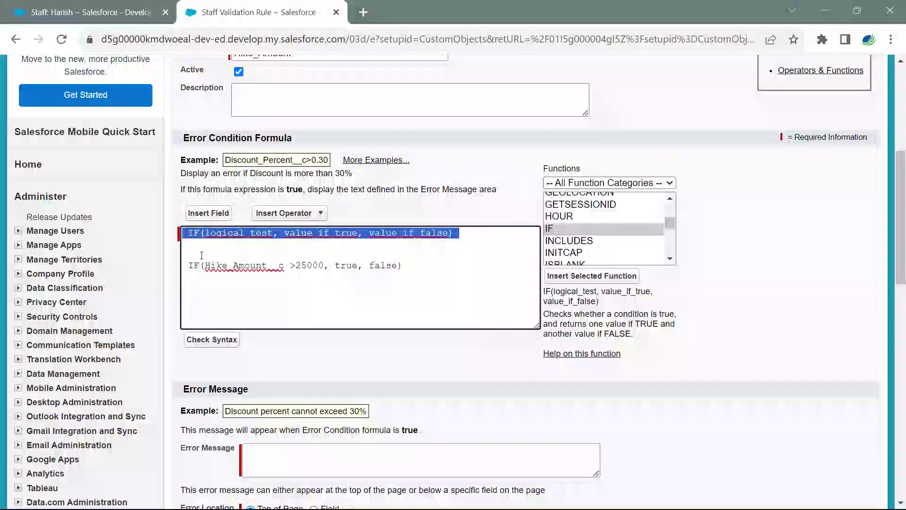
key(BackSpace)
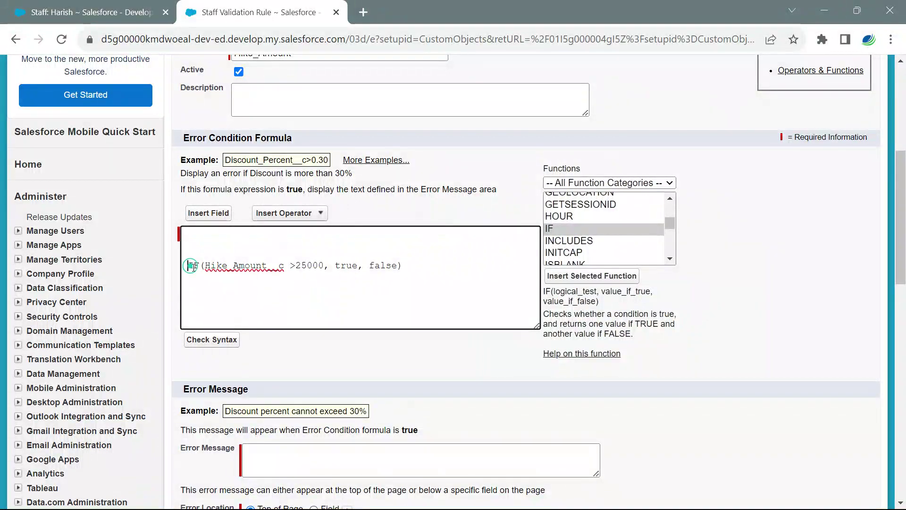
key(BackSpace)
key(BackSpace)
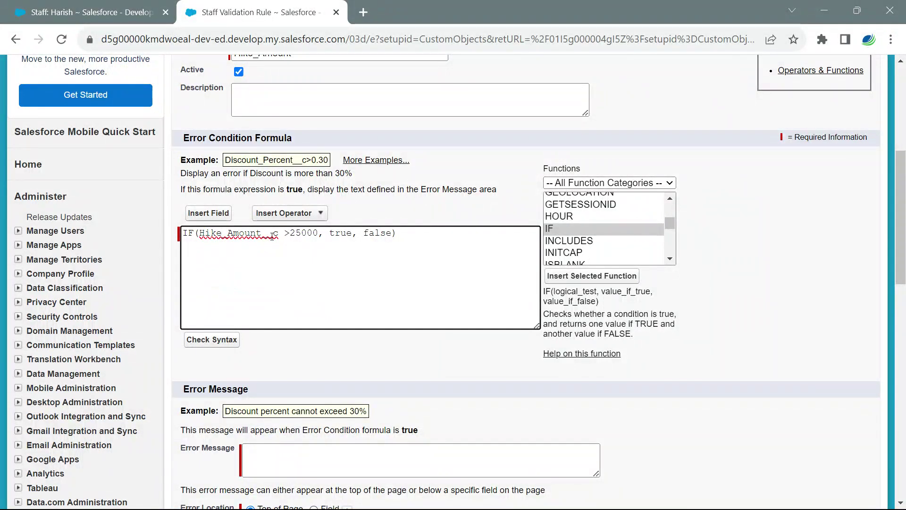
- Review how the formula's condition and its true and false results relate to the Error Message field
click(340, 232)
scroll(335, 255, down, 2)
click(266, 384)
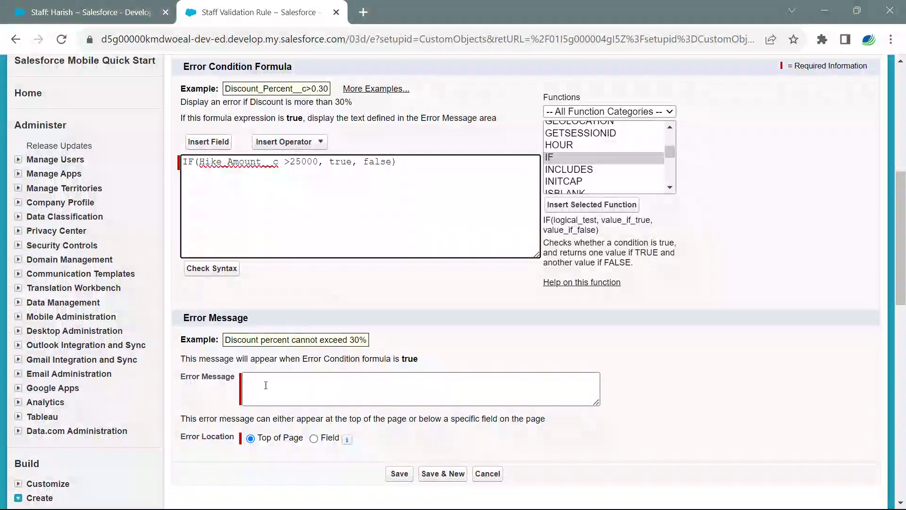
scroll(369, 233, up, 2)
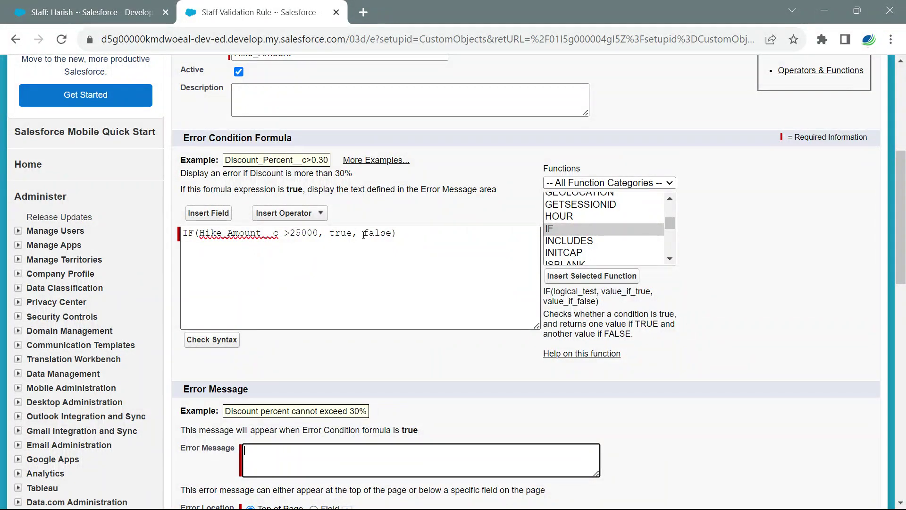
drag(366, 233, 391, 234)
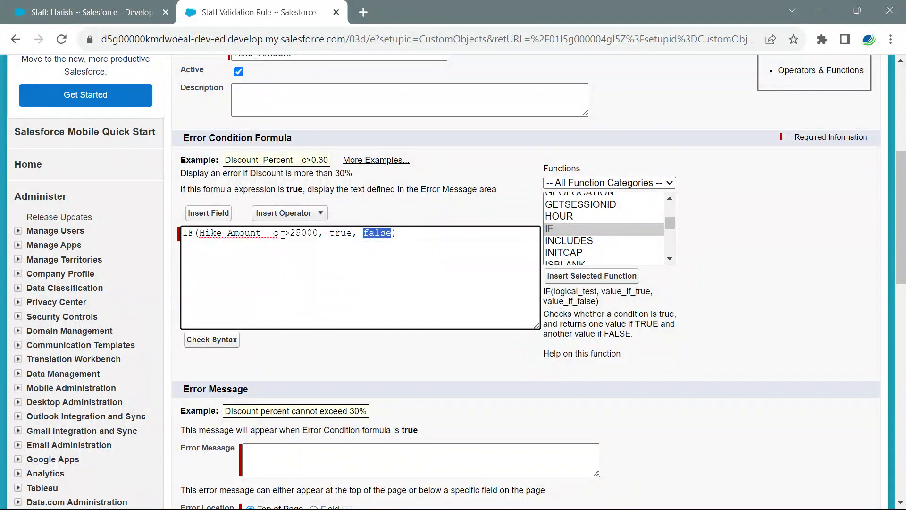
scroll(315, 236, down, 2)
click(281, 381)
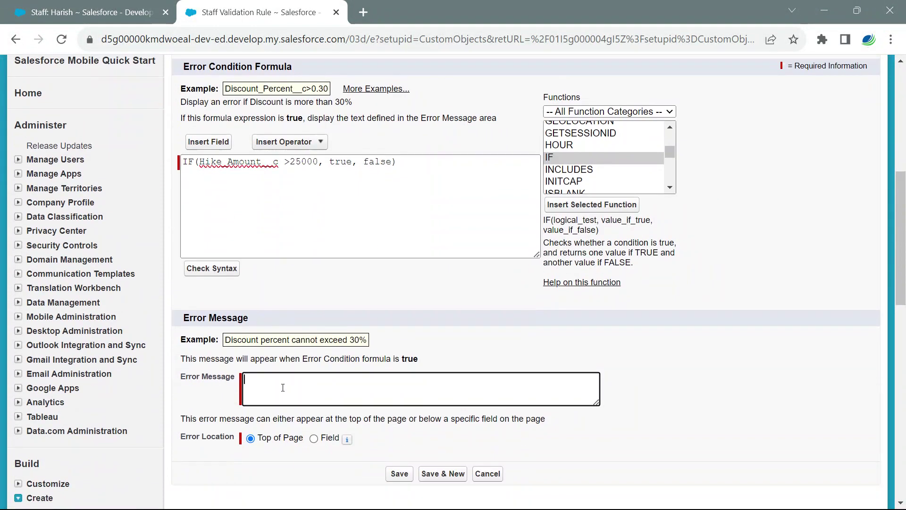
scroll(321, 236, up, 2)
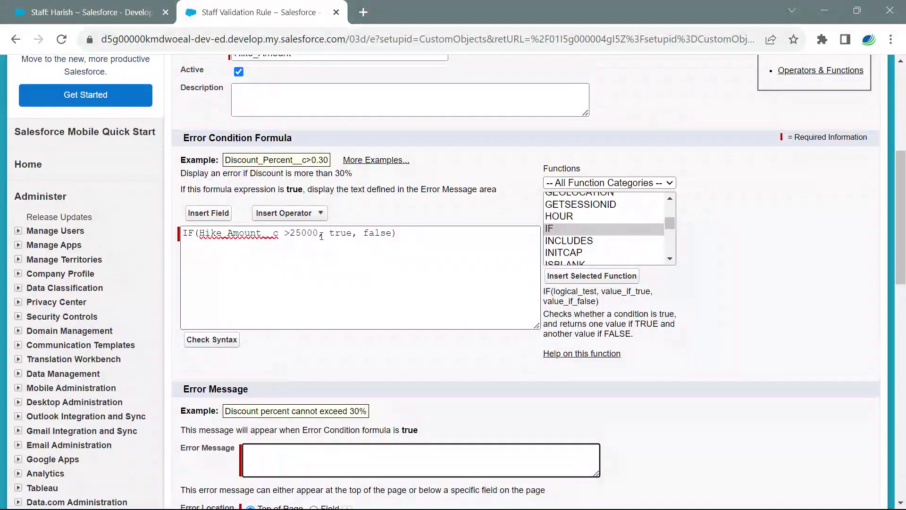
drag(326, 234, 247, 234)
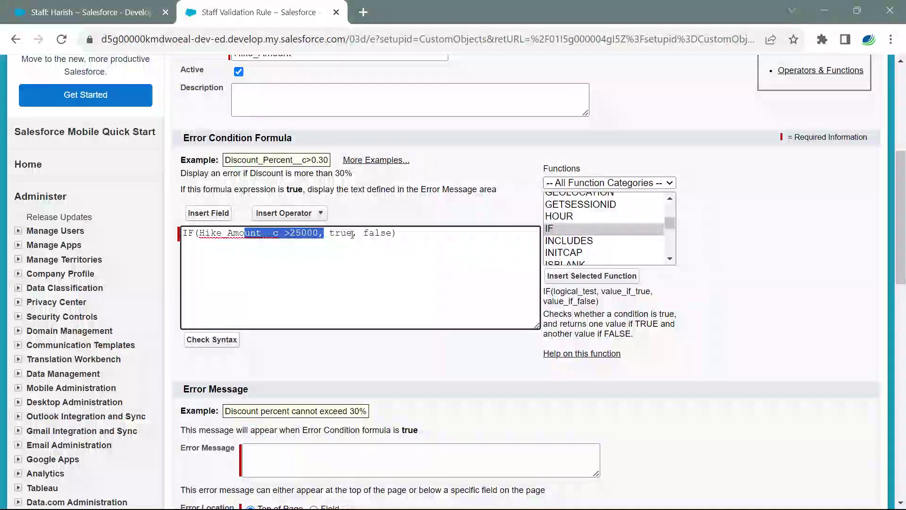
drag(352, 233, 324, 233)
click(264, 456)
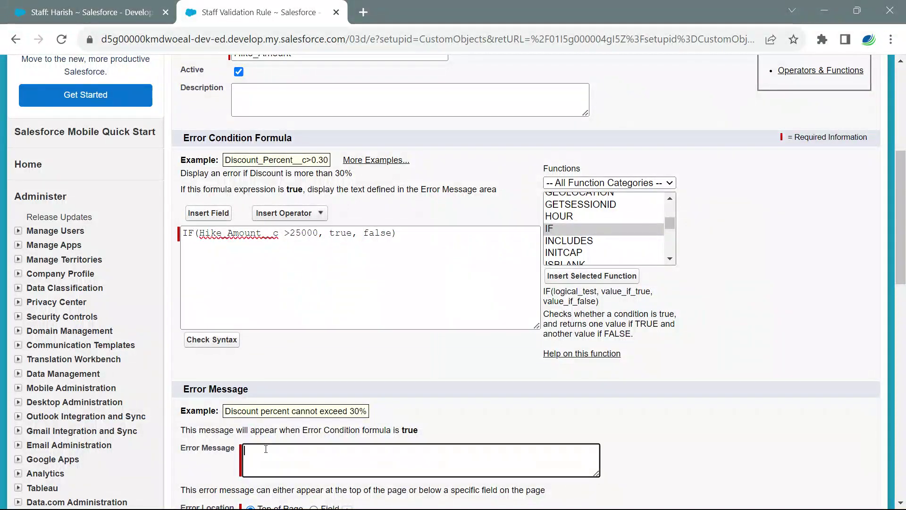
- Check the syntax of the error condition formula
scroll(266, 446, down, 2)
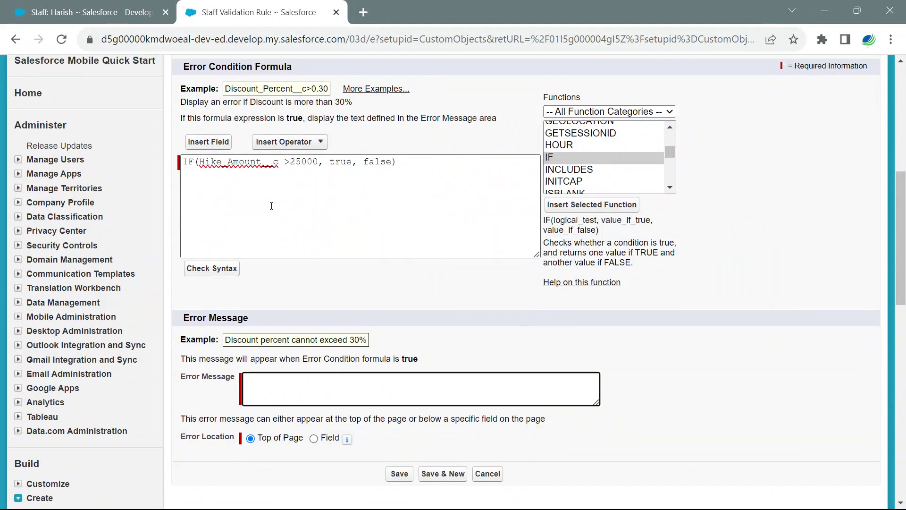
click(222, 270)
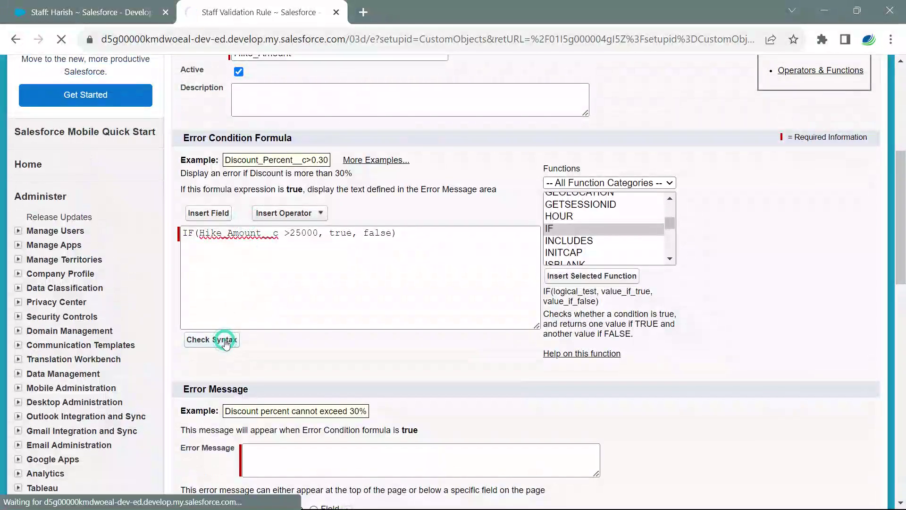
scroll(308, 359, down, 5)
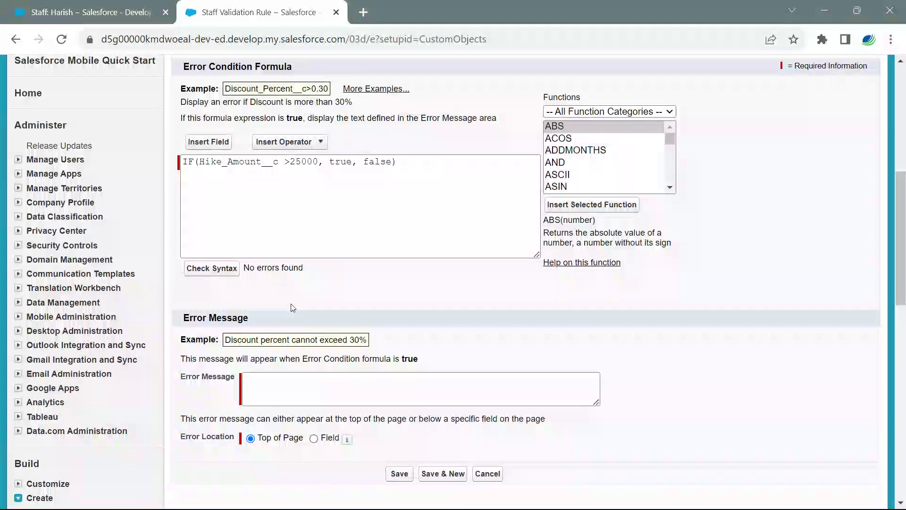
- Enter "You Have Entered More than 25000 Rs , Care fully Enter Amount" as the validation rule's error message
scroll(263, 325, down, 3)
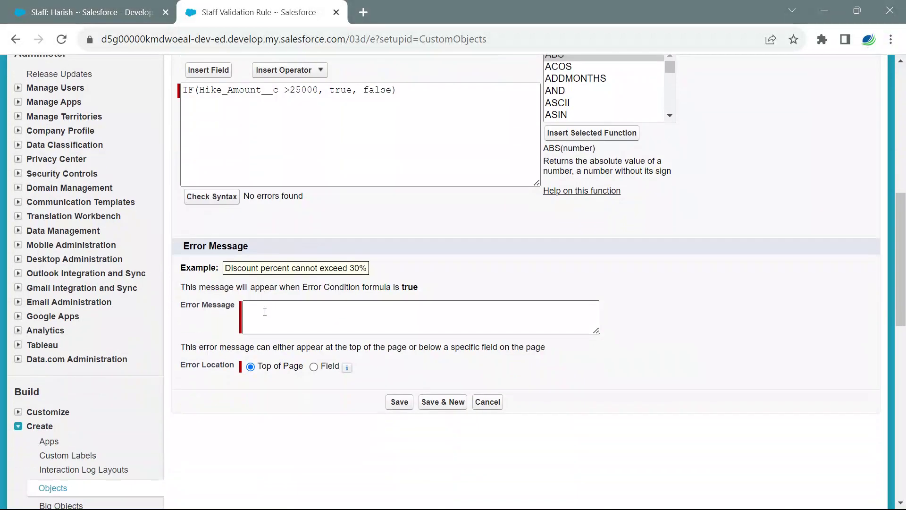
click(264, 244)
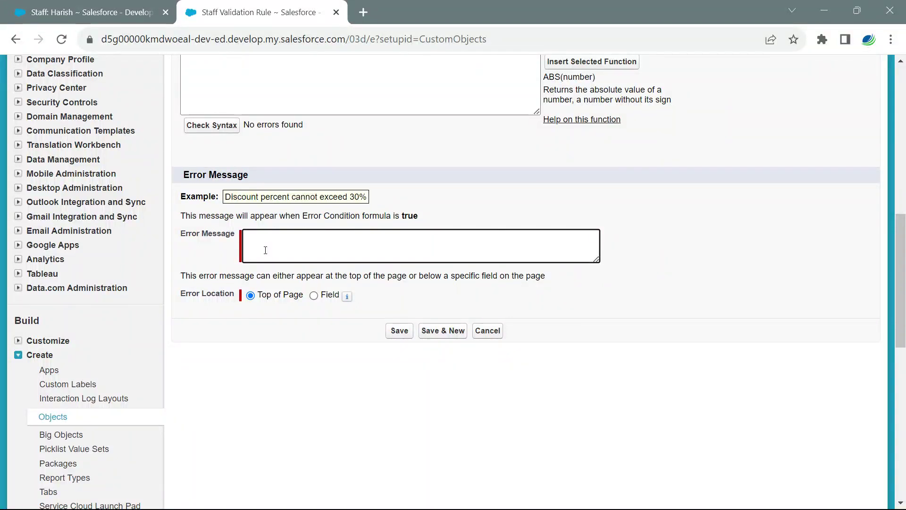
text(ou Have Entered)
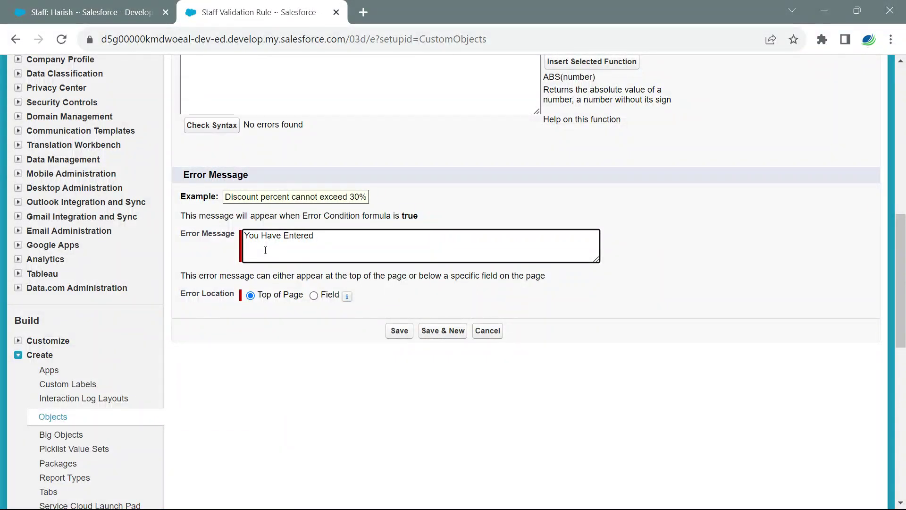
text( More than)
text(n )
text(2500)
text(0)
text( Rs)
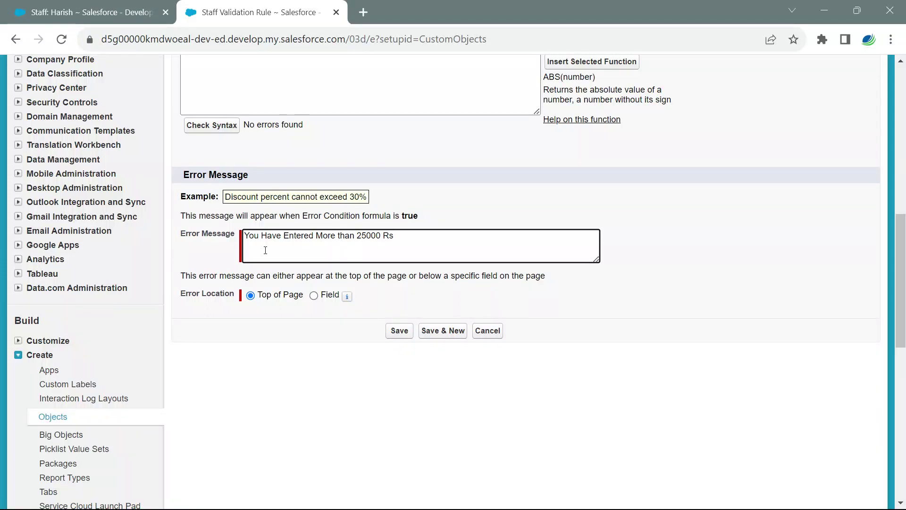
text( , Care fully Enter Amount)
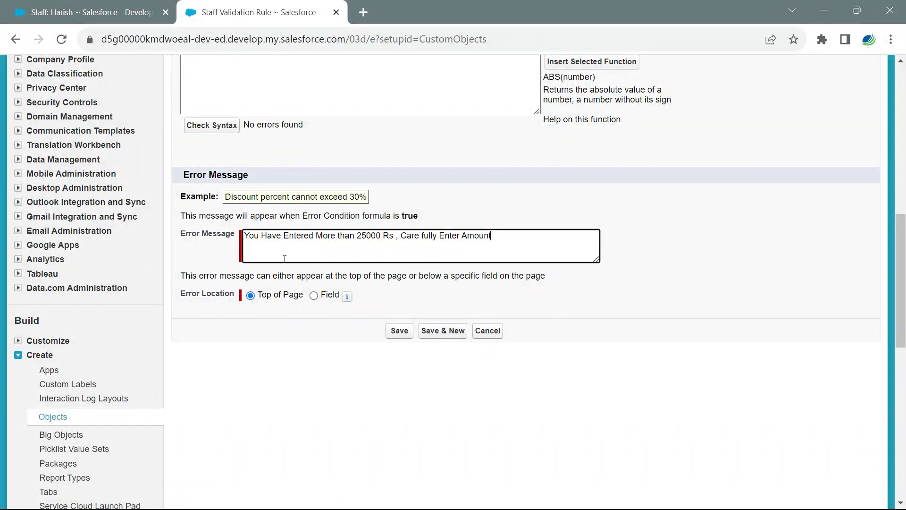
- Set the error location to the Hike Amount field
click(314, 296)
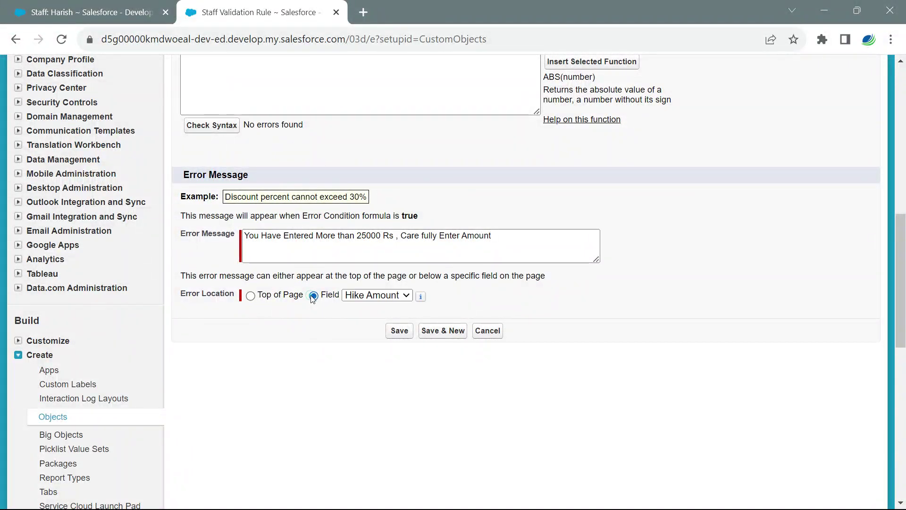
click(389, 299)
click(378, 300)
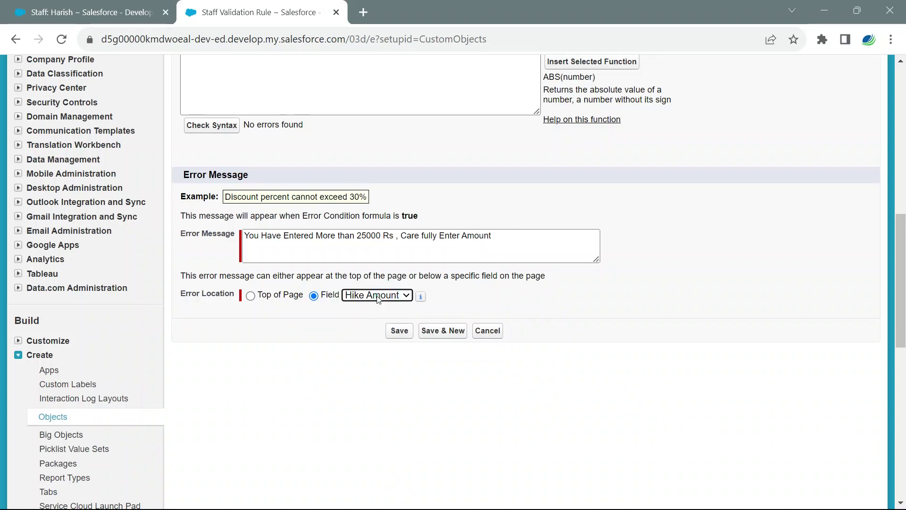
- Set the error location to Top of Page and save the Hike_Amount validation rule
click(251, 297)
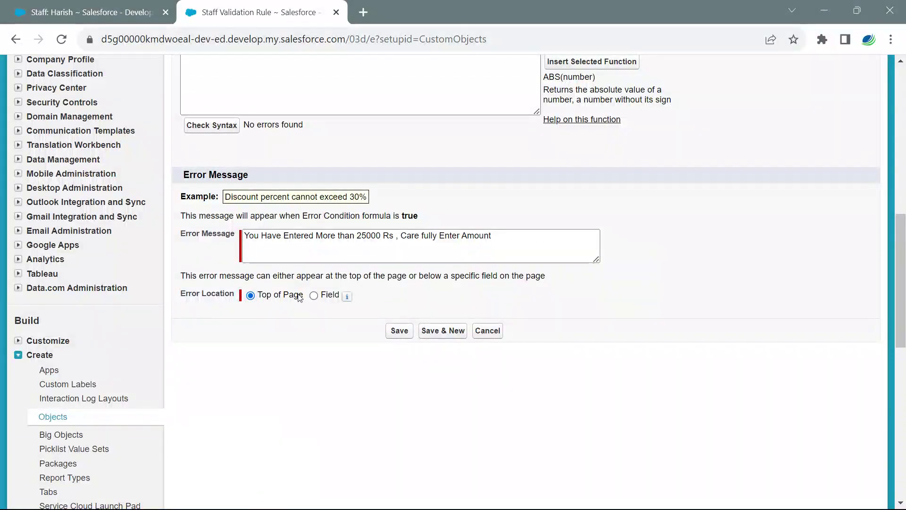
click(397, 333)
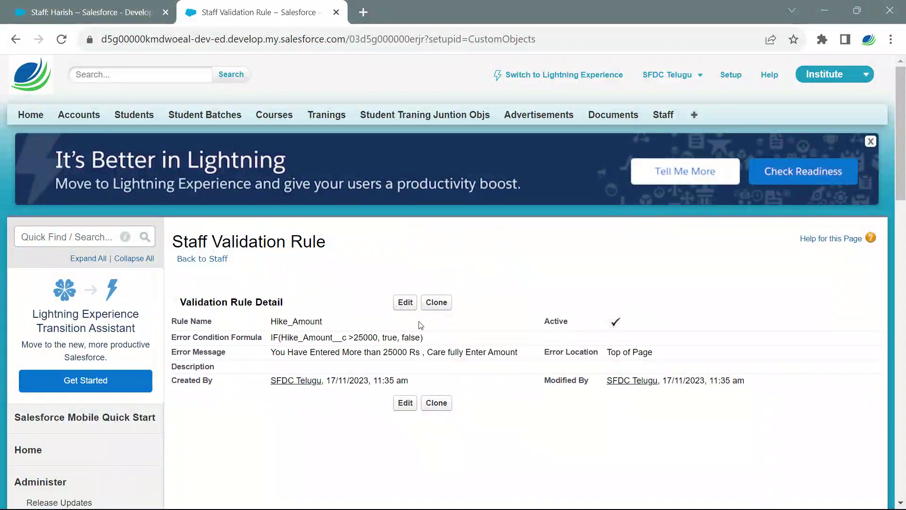
- Review the saved rule's error condition formula, error message and error location
scroll(221, 296, down, 1)
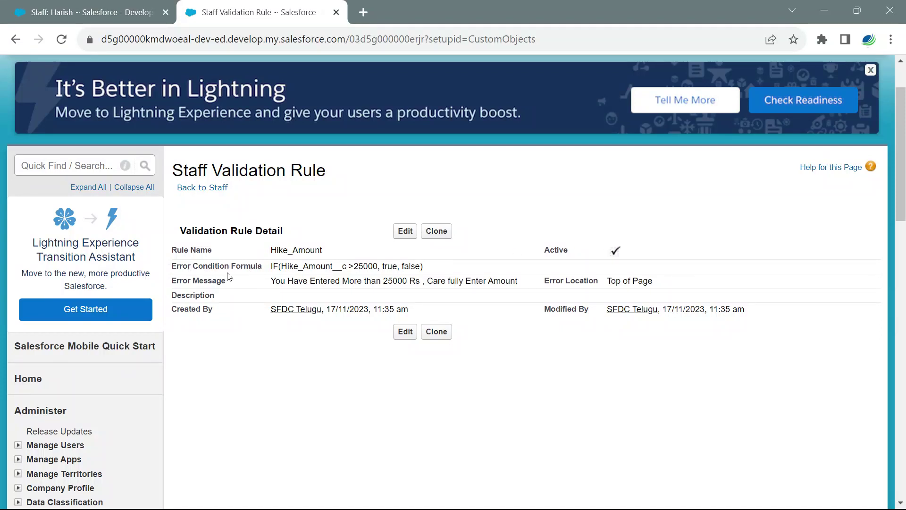
drag(269, 267, 454, 275)
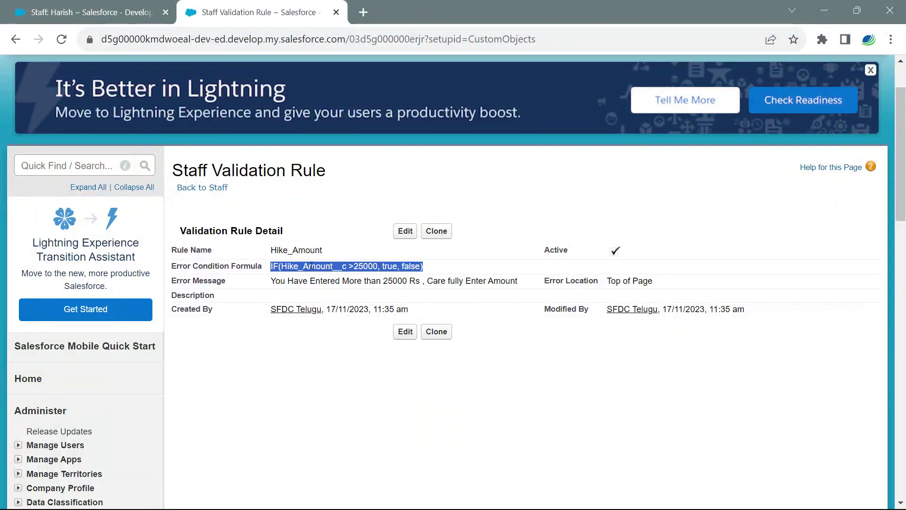
drag(267, 283, 519, 285)
mouse_move(425, 266)
mouse_down()
mouse_move(402, 266)
mouse_move(433, 282)
mouse_up()
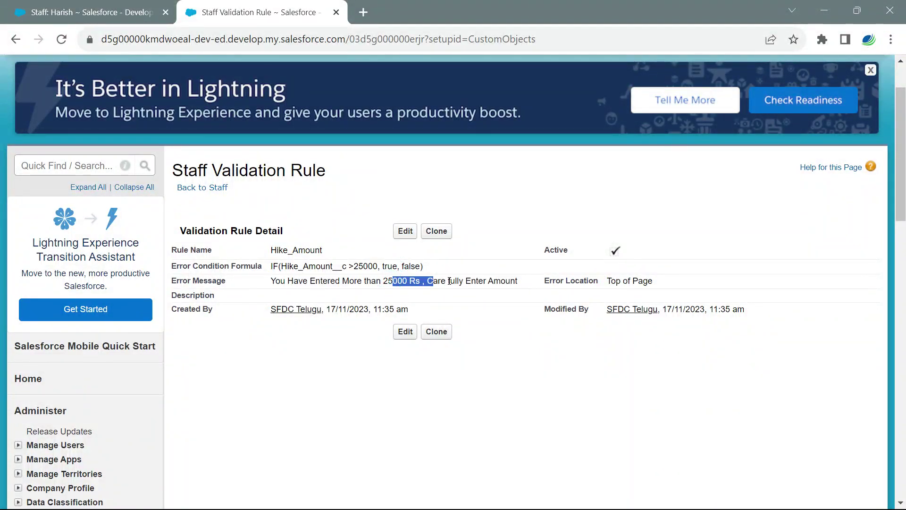
drag(609, 280, 655, 283)
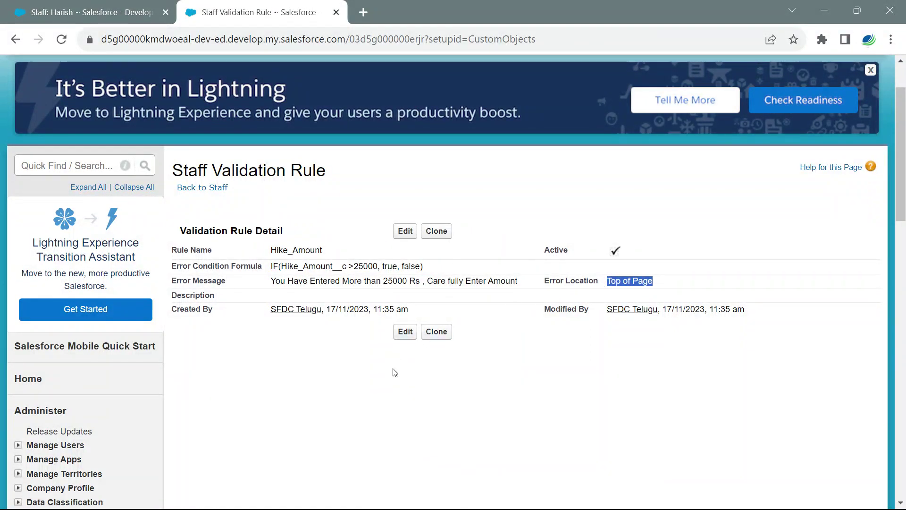
scroll(394, 373, down, 5)
scroll(394, 373, up, 6)
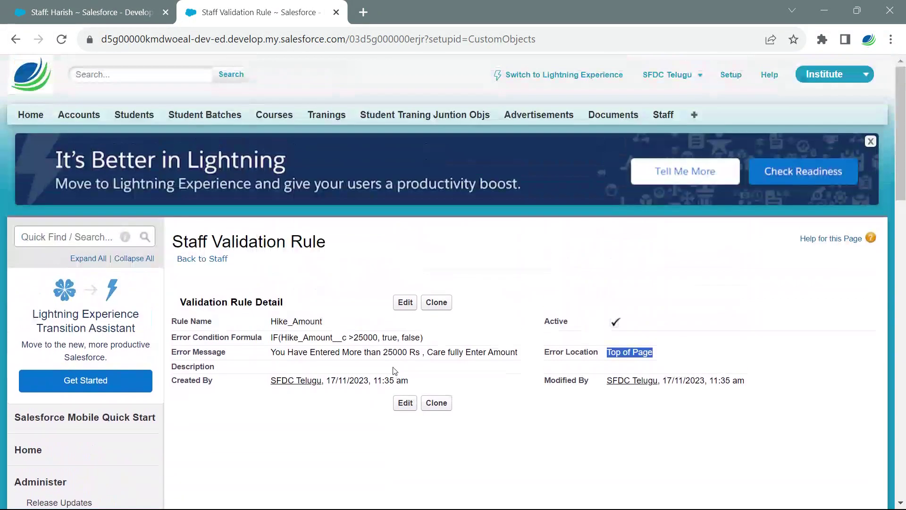
- Reload the open staff record, try to save it with the 35,000 Hike Amount, and examine the validation response
click(109, 5)
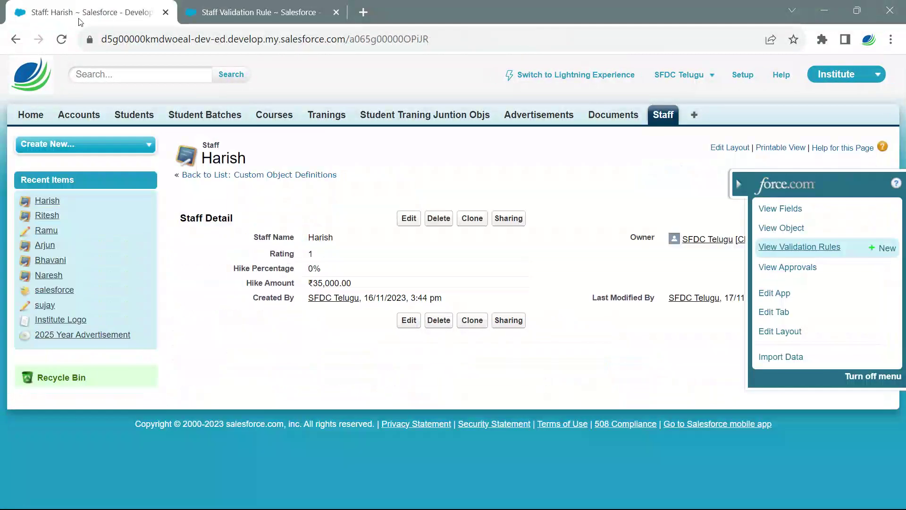
click(62, 39)
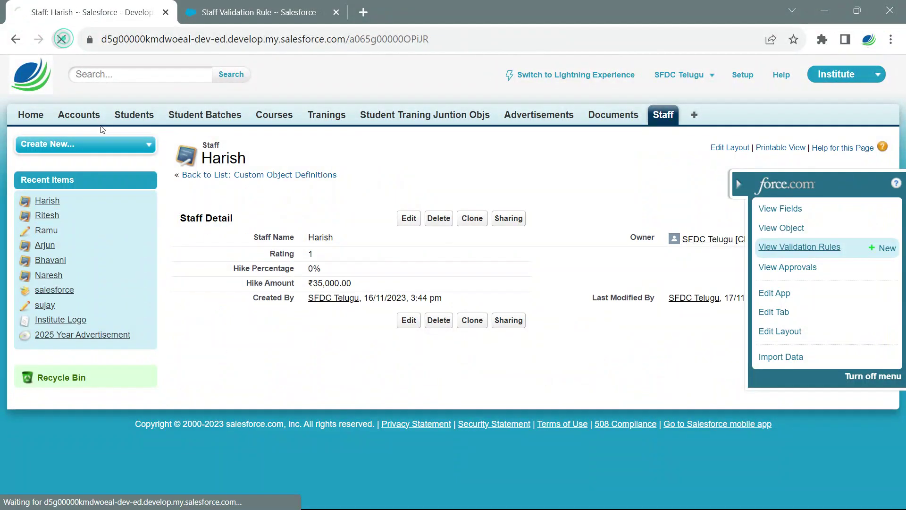
click(409, 218)
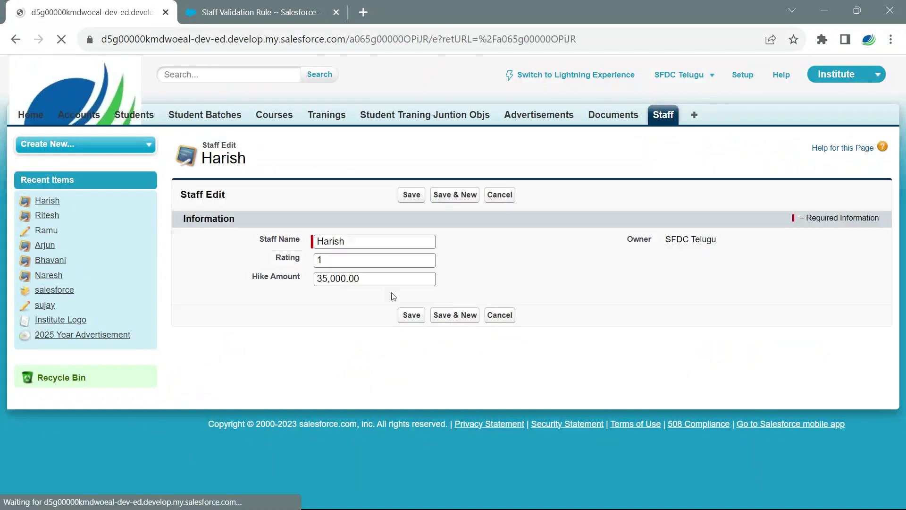
click(411, 315)
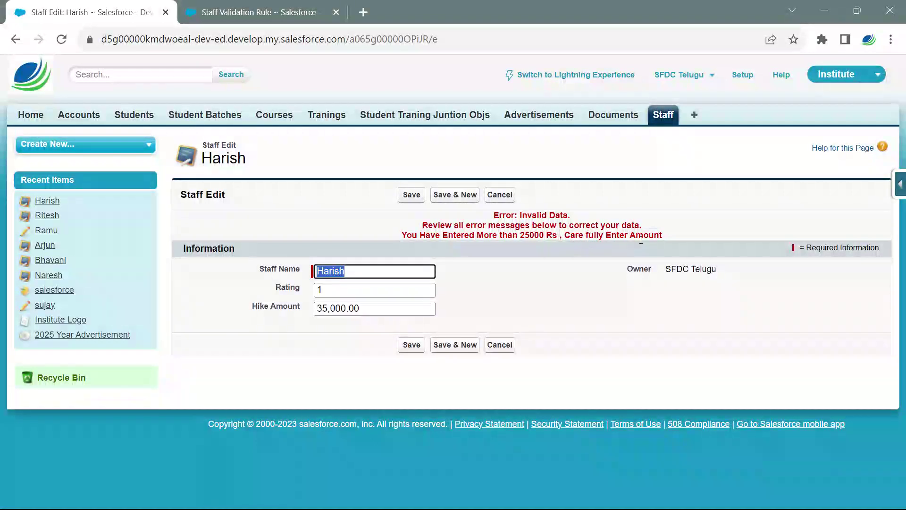
click(461, 222)
drag(461, 222, 664, 246)
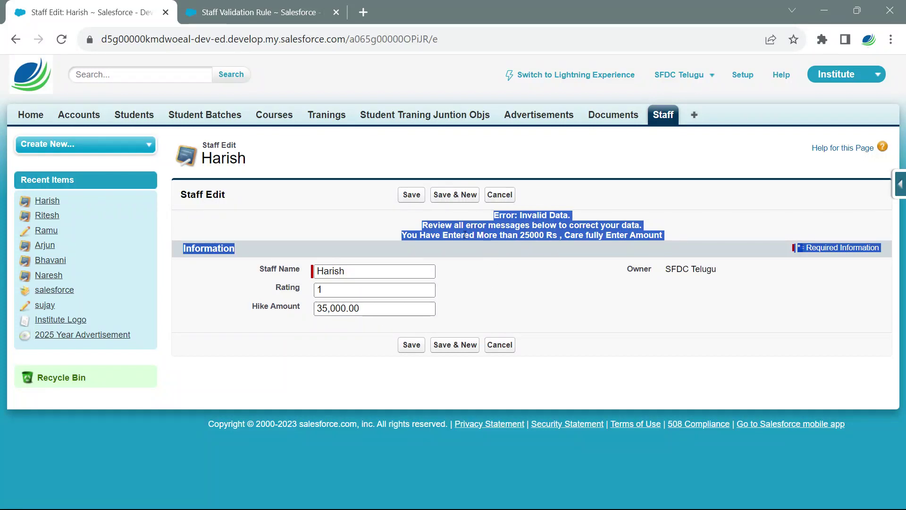
drag(401, 235, 654, 235)
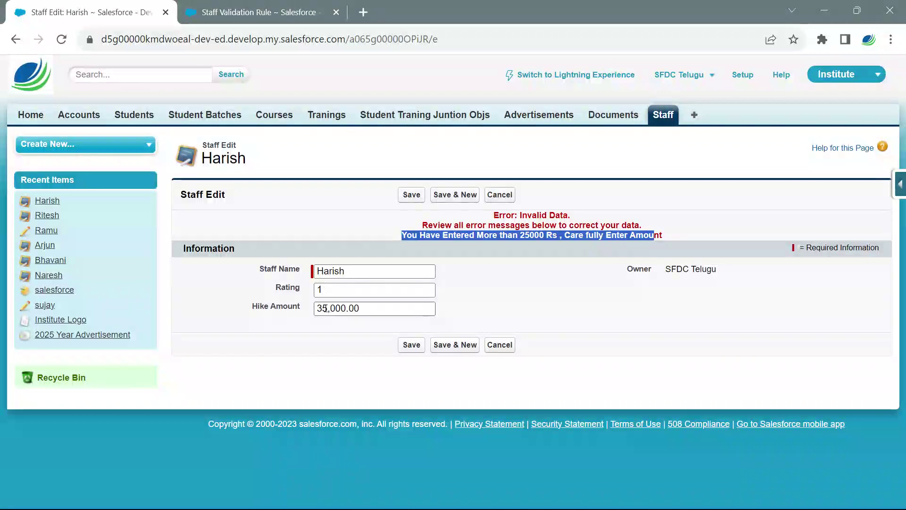
- Set the staff record's Hike Amount to 10,000 and save the record
drag(329, 308, 316, 307)
text(10)
click(412, 345)
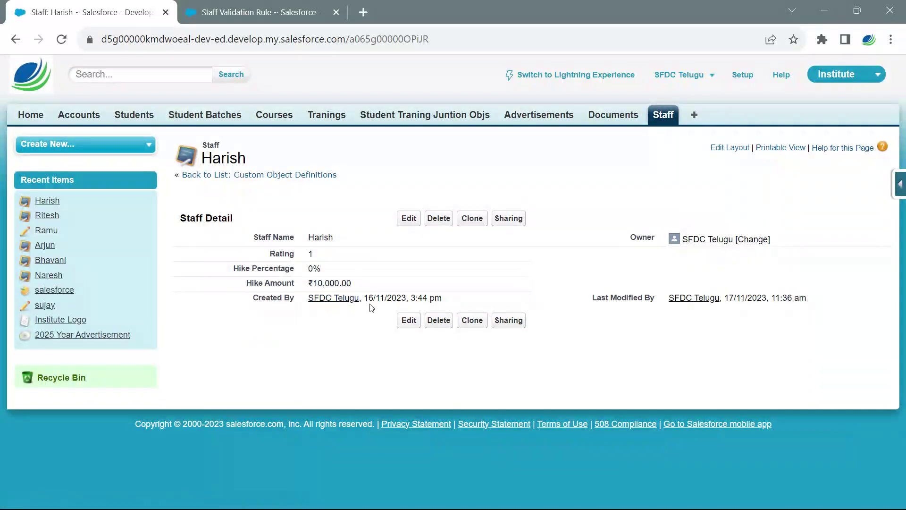
- Start creating a new Staff record
click(663, 115)
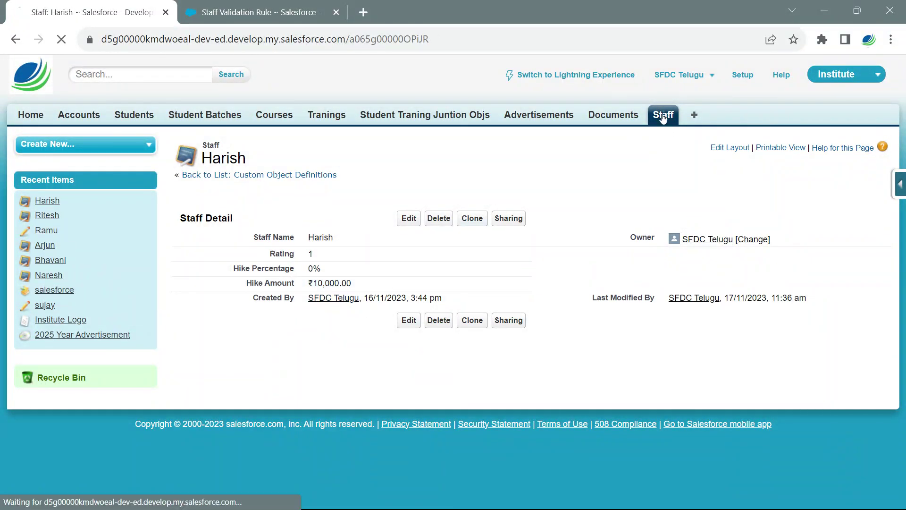
click(405, 221)
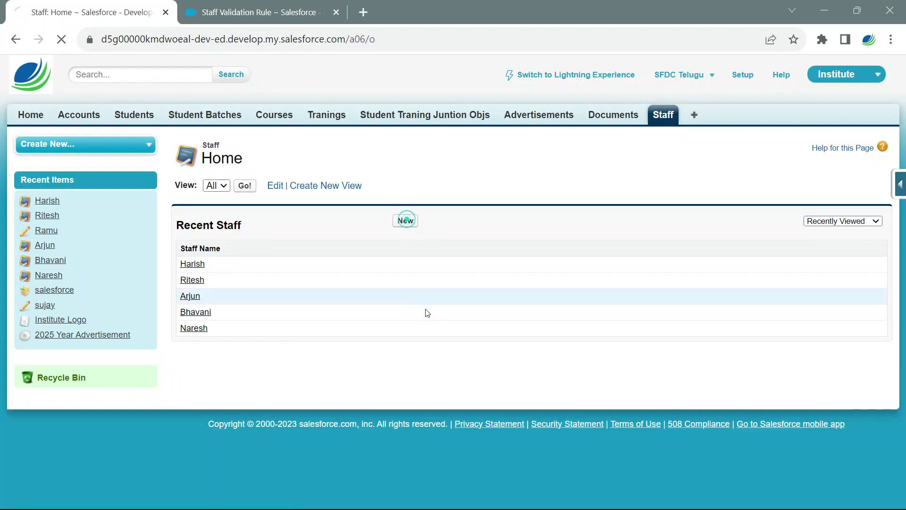